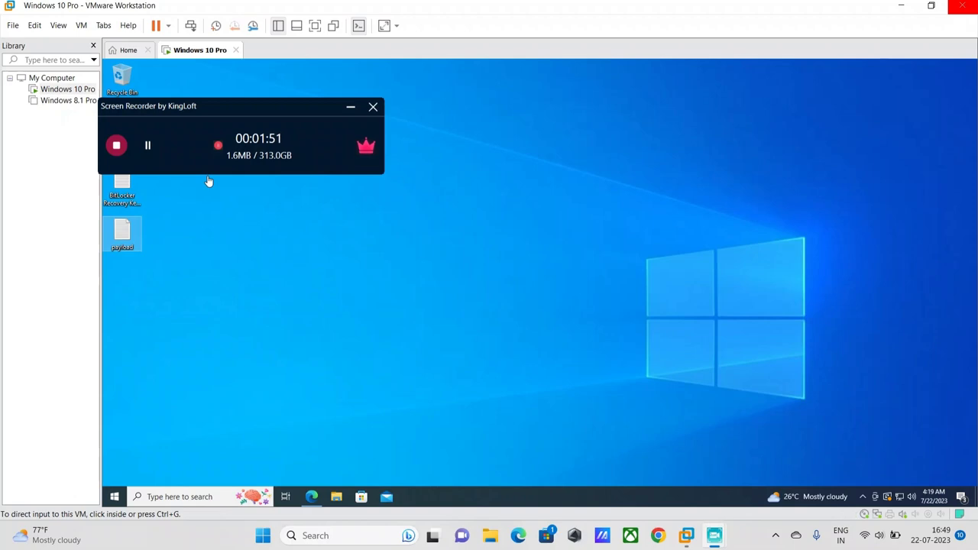
- Open Microsoft Edge in the virtual machine and load Softonic's post-download page for PingInfoView to download it
click(310, 503)
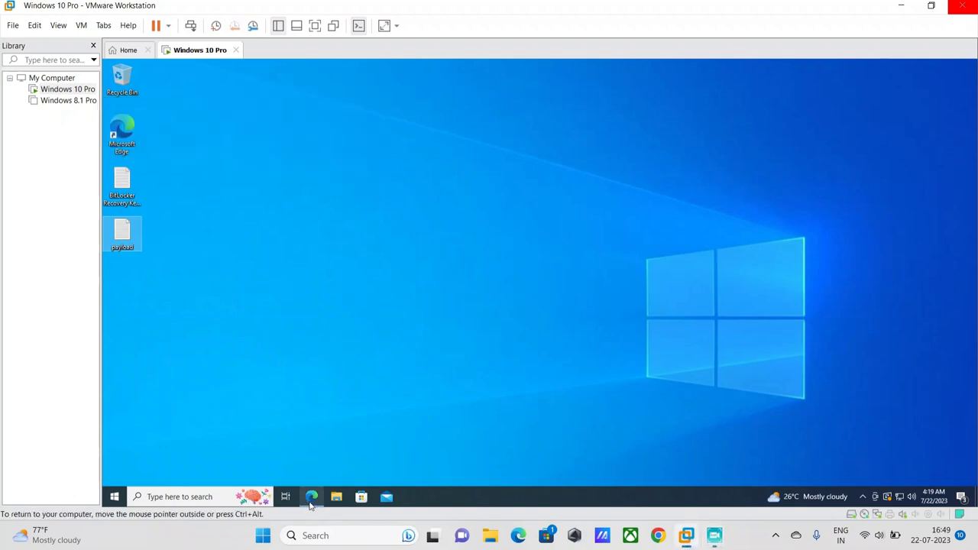
click(310, 499)
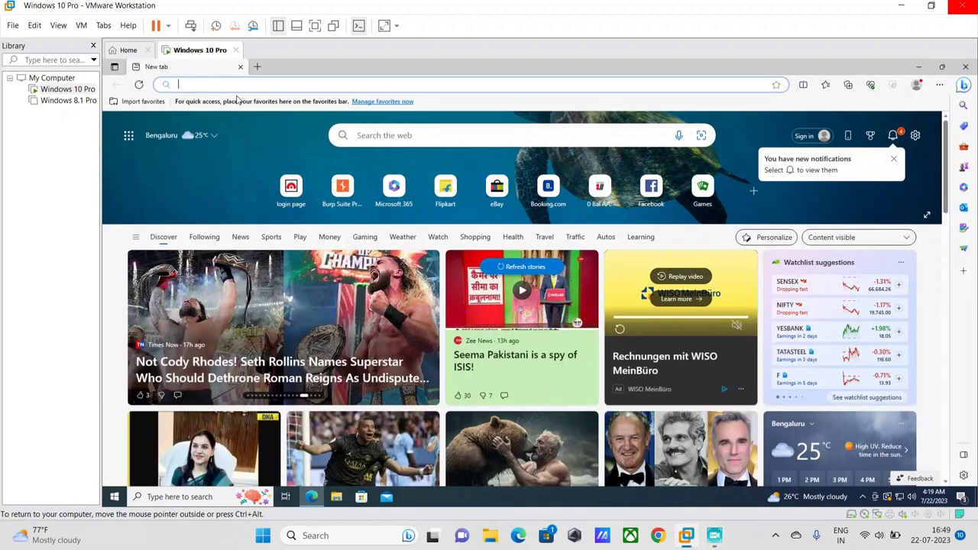
text(d)
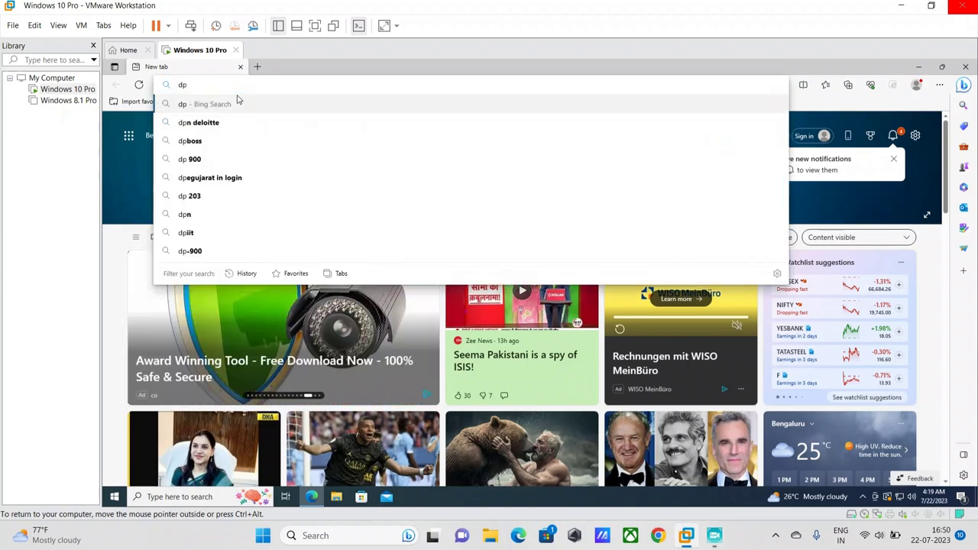
text(own:pa)
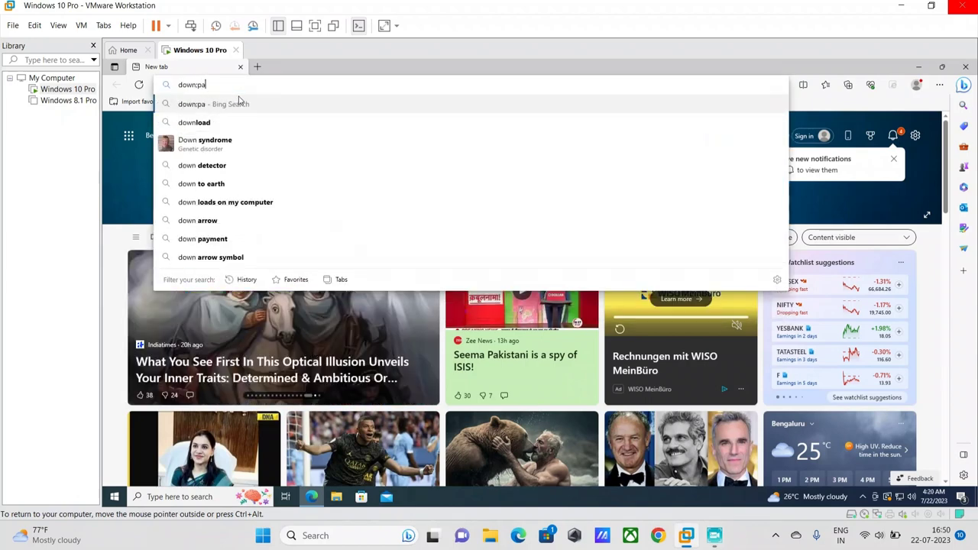
key(BackSpace)
key(BackSpace)
key(BackSpace)
text(load )
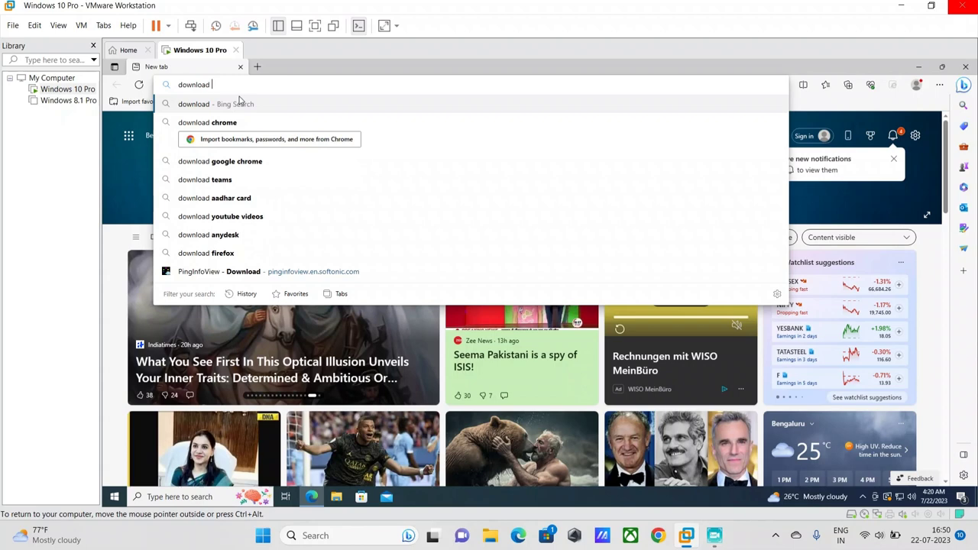
text(pinginfovew)
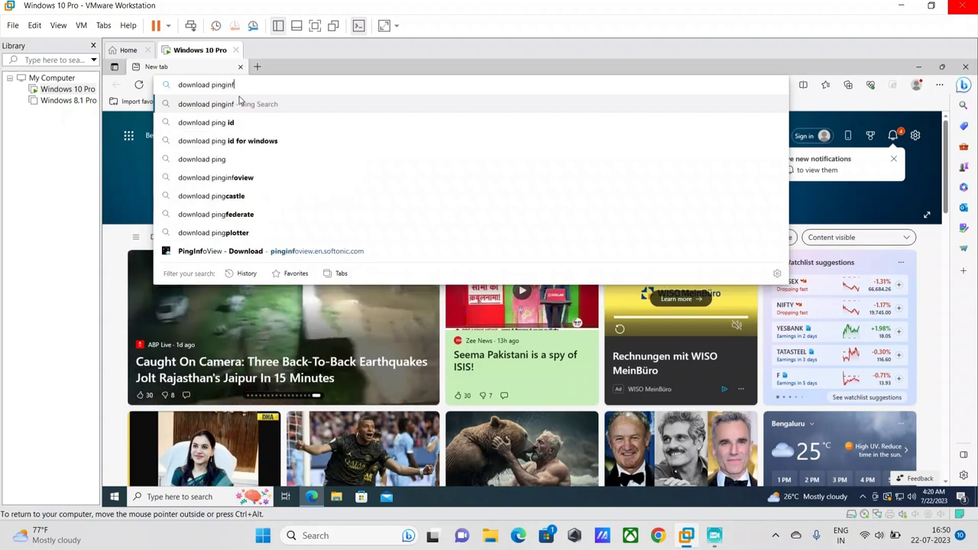
key(BackSpace)
key(BackSpace)
key(BackSpace)
key(BackSpace)
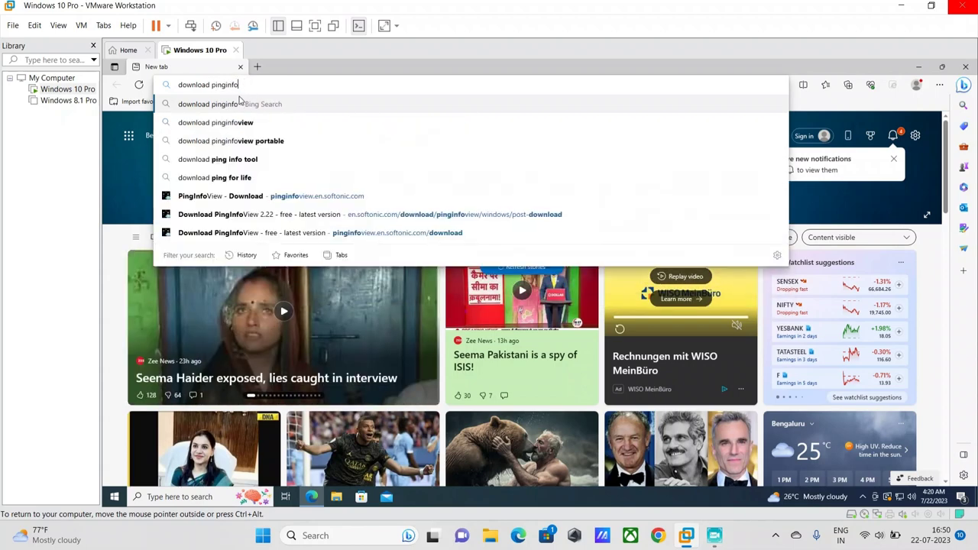
text(iew)
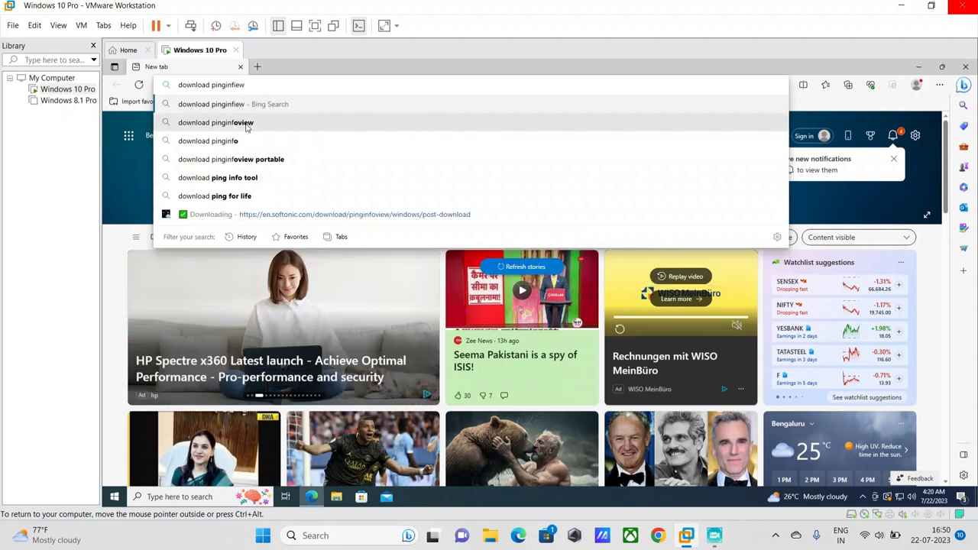
click(275, 216)
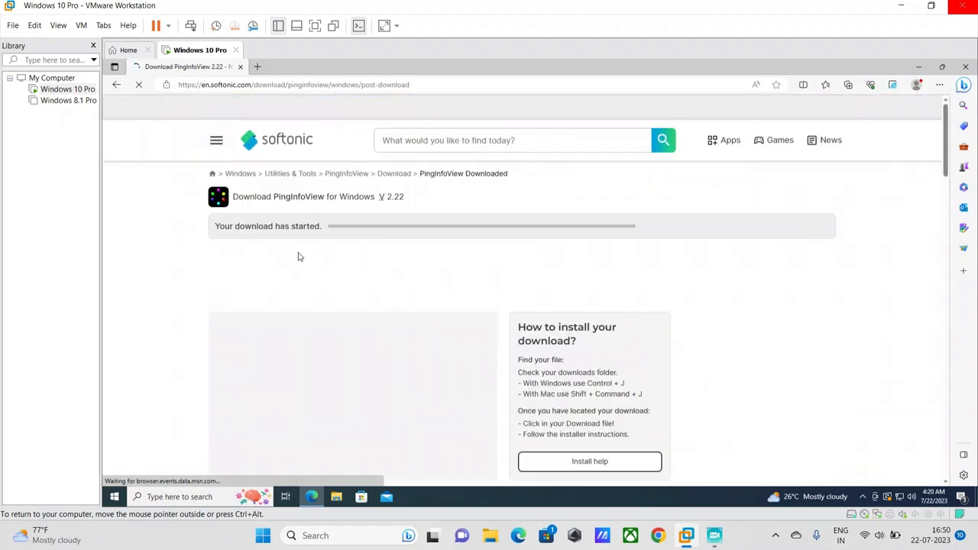
scroll(359, 261, down, 1)
scroll(366, 263, up, 1)
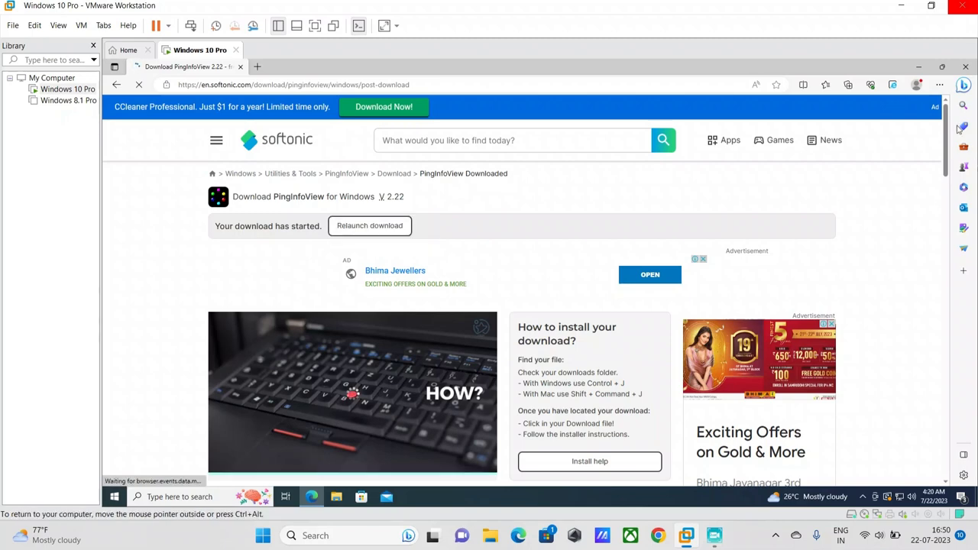
- Show the downloaded pinginfoview.zip in its folder from the browser's download list
click(939, 85)
click(818, 207)
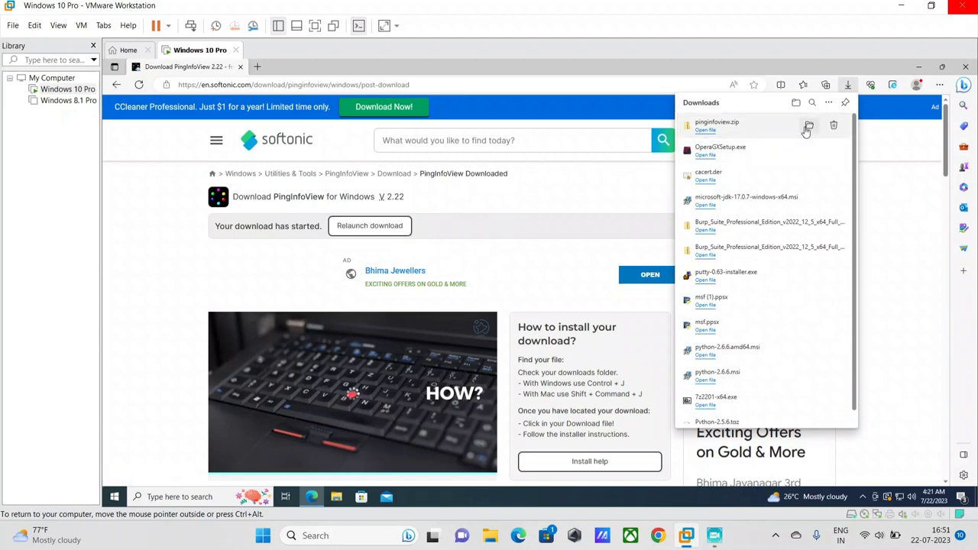
click(808, 127)
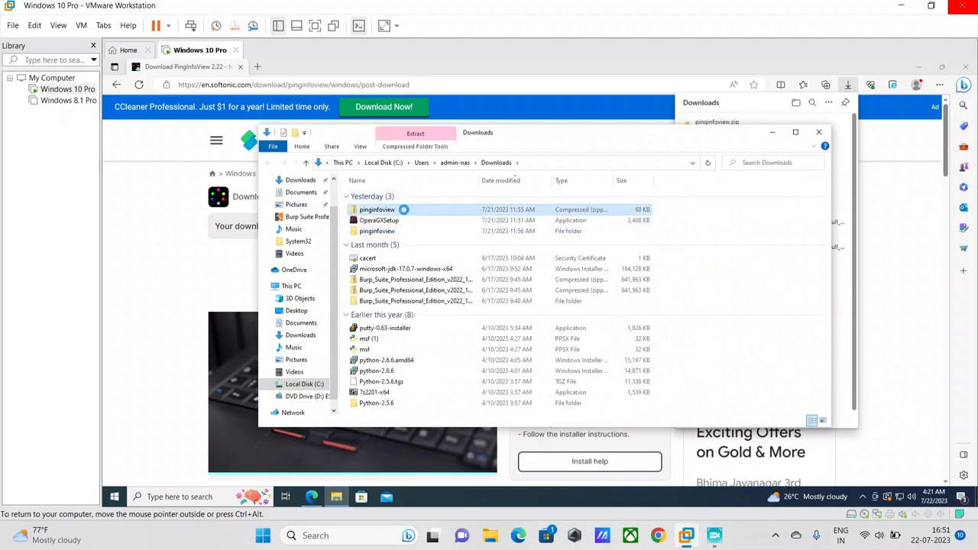
- Open the extracted pinginfoview folder in Downloads and launch the PingInfoView application
right_click(404, 210)
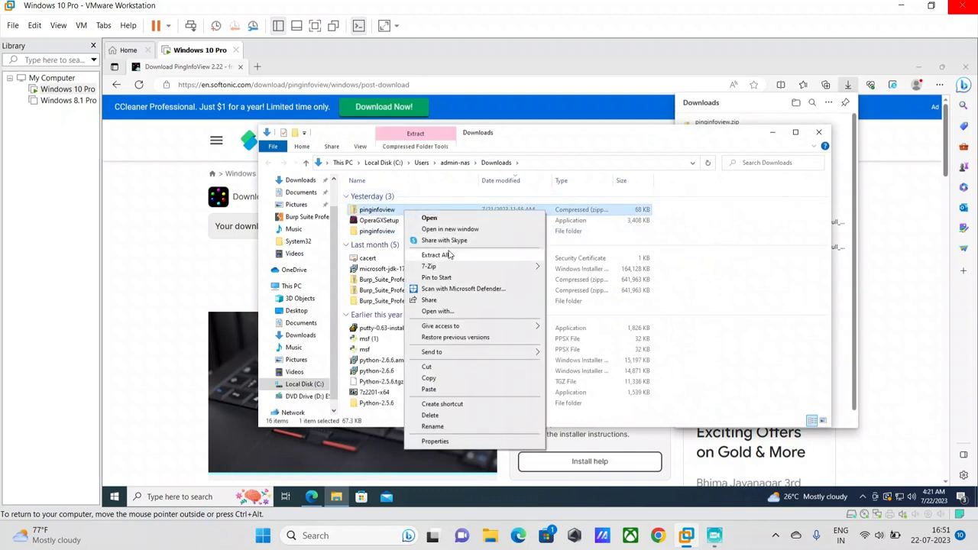
click(378, 232)
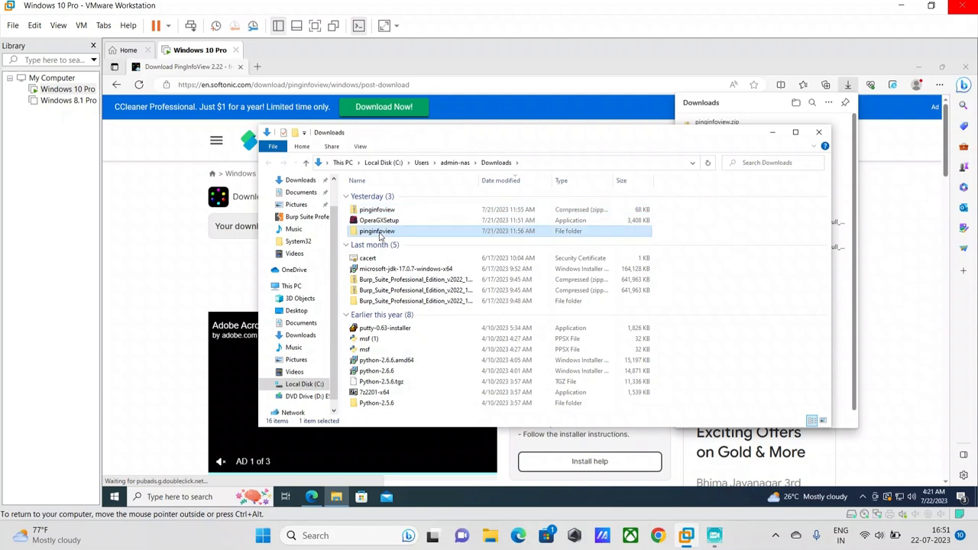
click(378, 231)
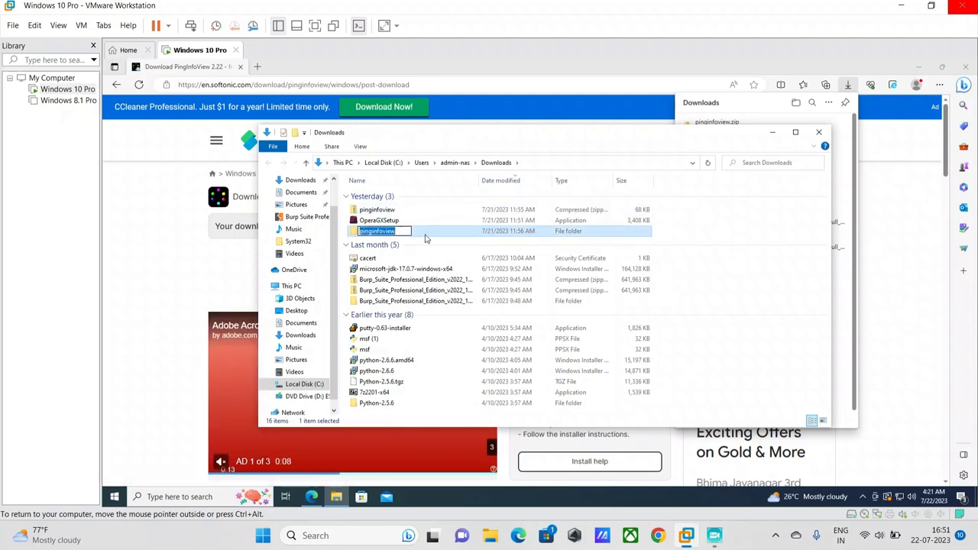
double_click(426, 235)
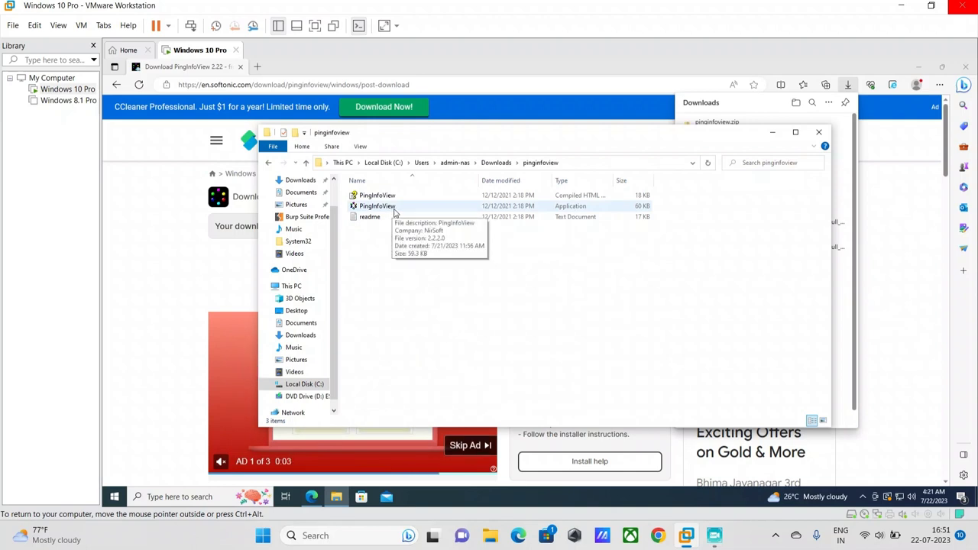
double_click(395, 208)
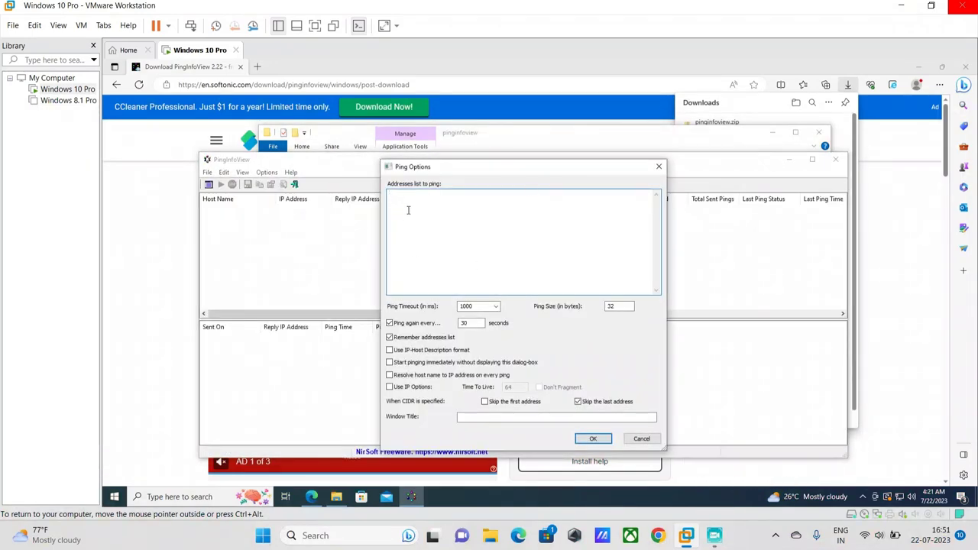
- Enter facebook.com, google.com and yahoo.com on separate lines in the list of addresses to ping
click(419, 196)
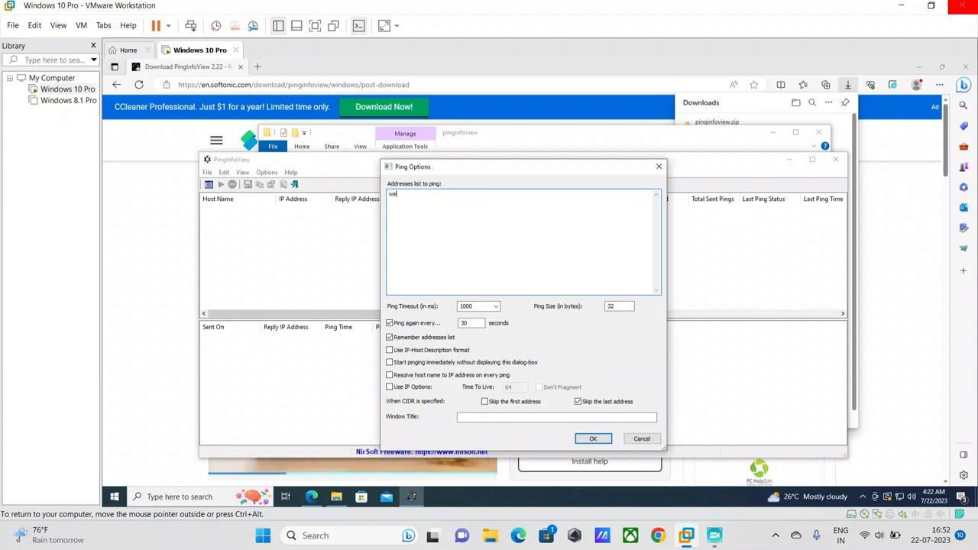
text(acebook.com)
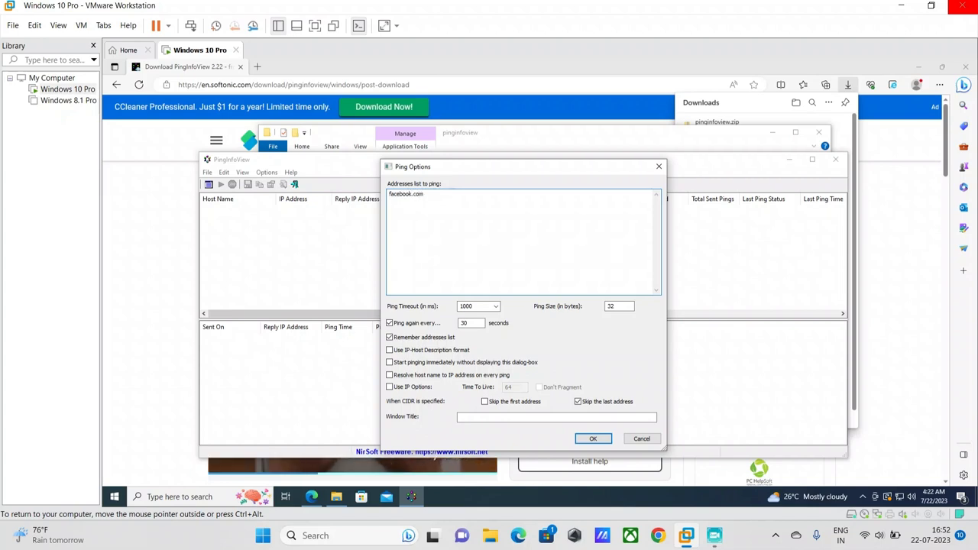
key(Return)
text(google.com)
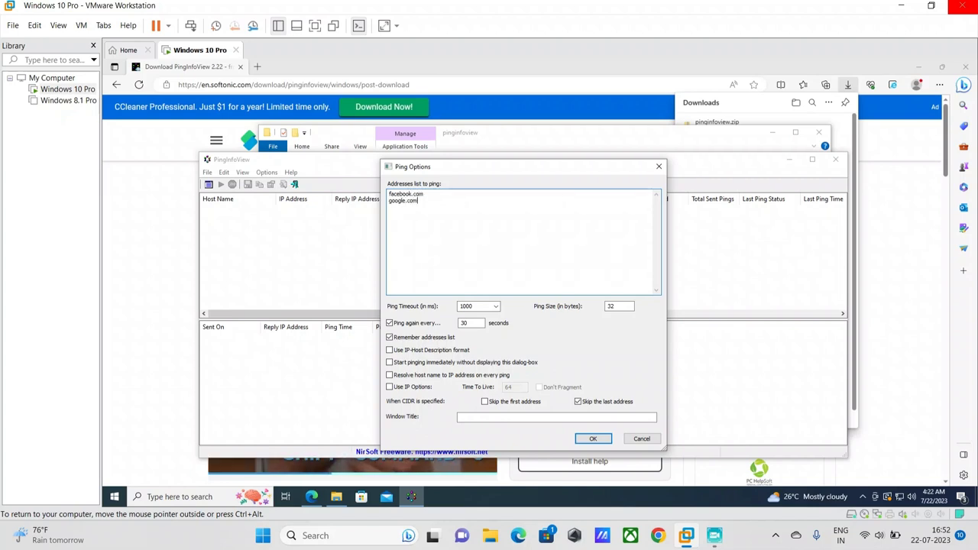
key(Return)
text(y)
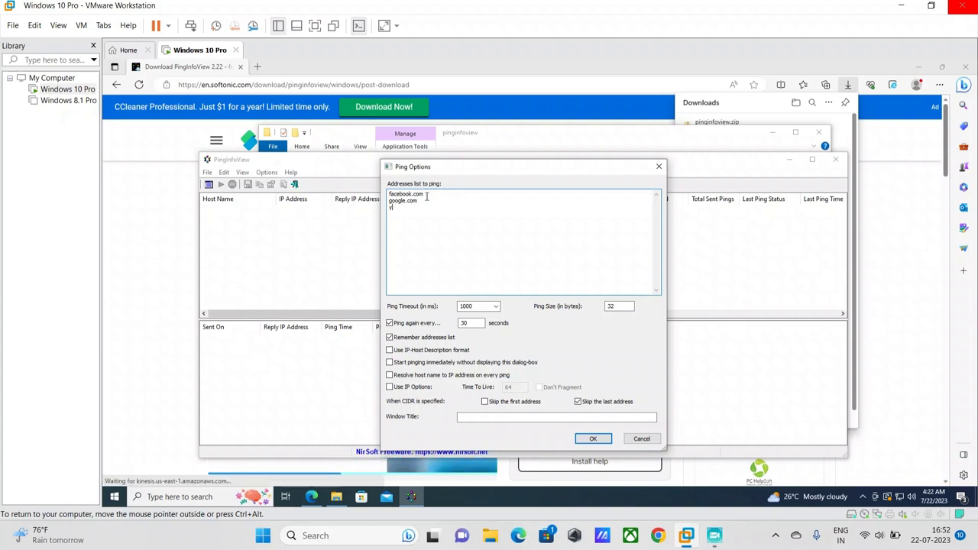
text(ahoo.com)
key(Return)
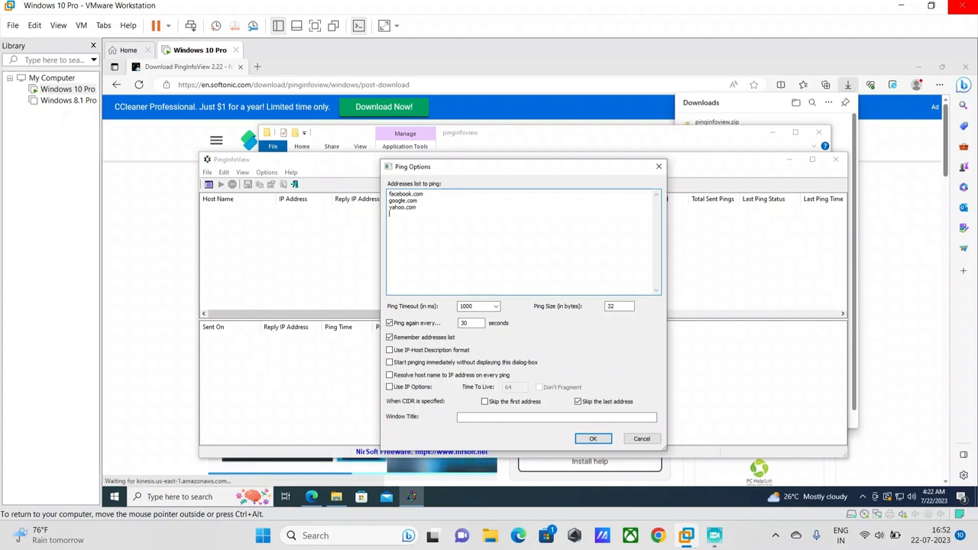
- Add bing.com and instagram.com on separate lines below yahoo.com in the ping address list
text(nbi)
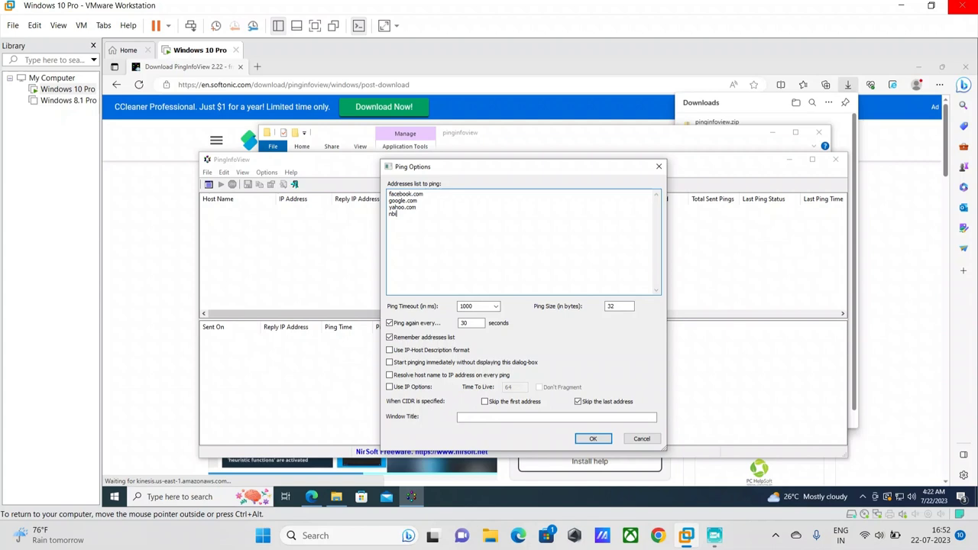
key(BackSpace)
key(BackSpace)
key(BackSpace)
text(b)
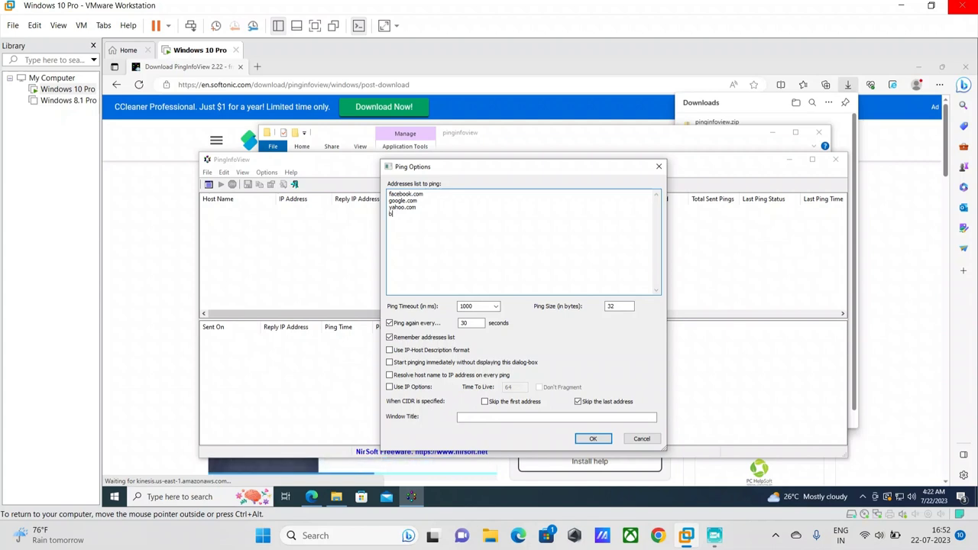
text(ing.com )
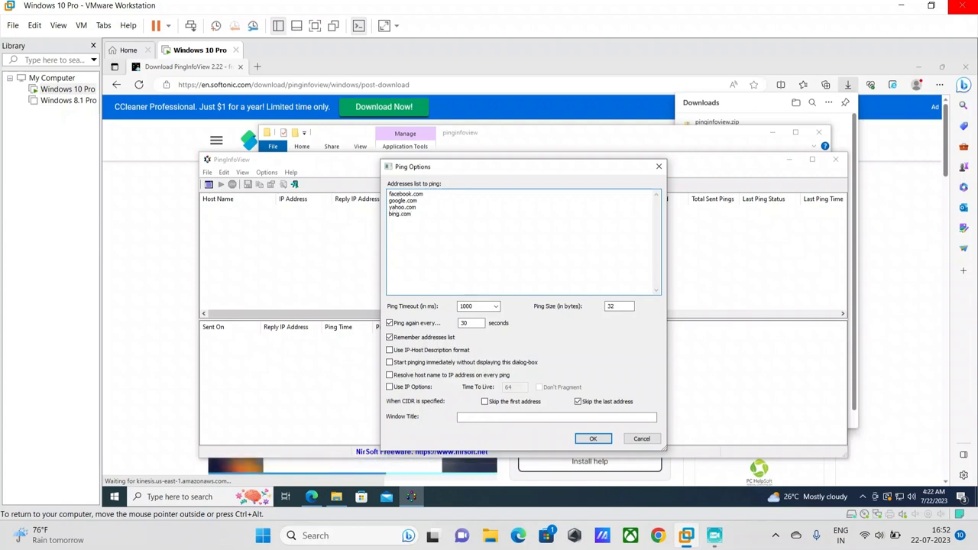
text(instag)
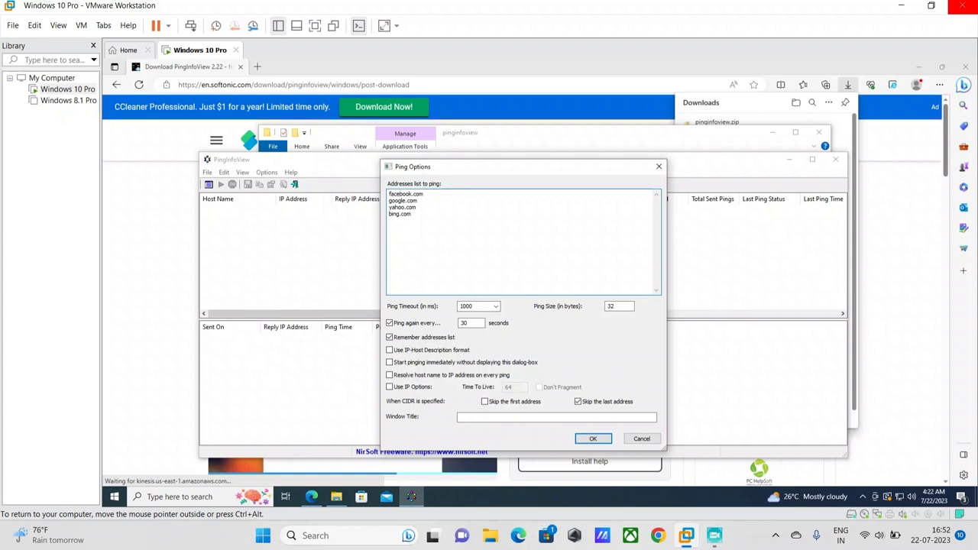
text(ram)
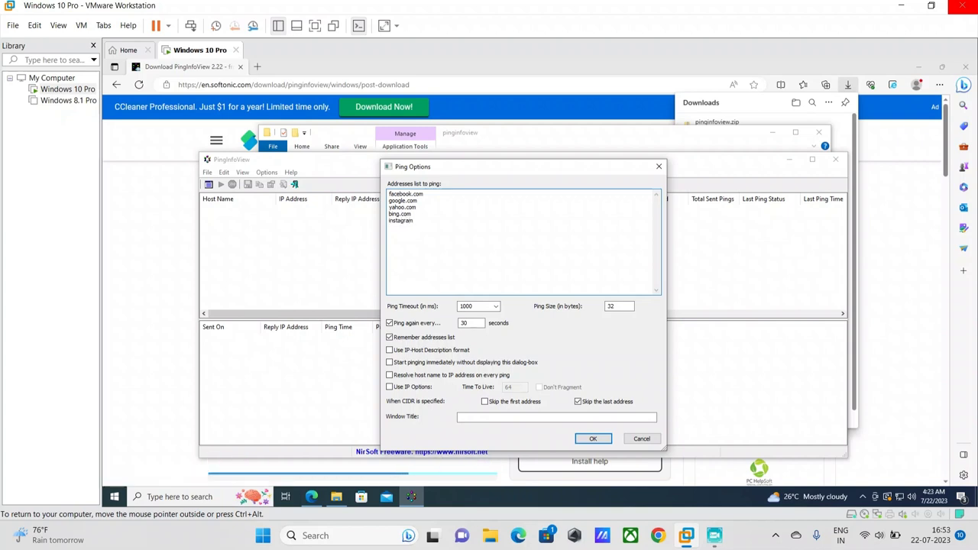
text(.com)
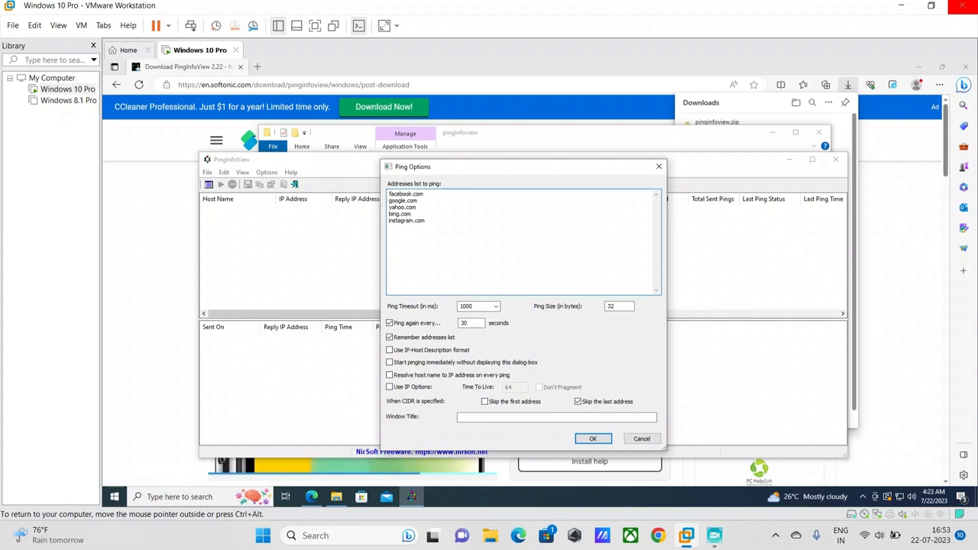
key(Return)
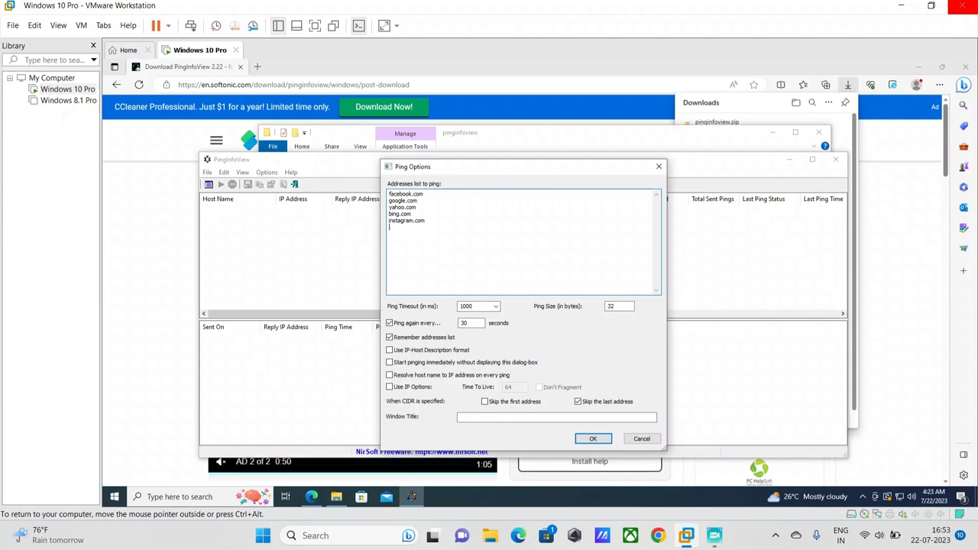
- Add amazon.com, flipkart.com and ebay.com on separate lines at the end of the ping address list
text(amazo)
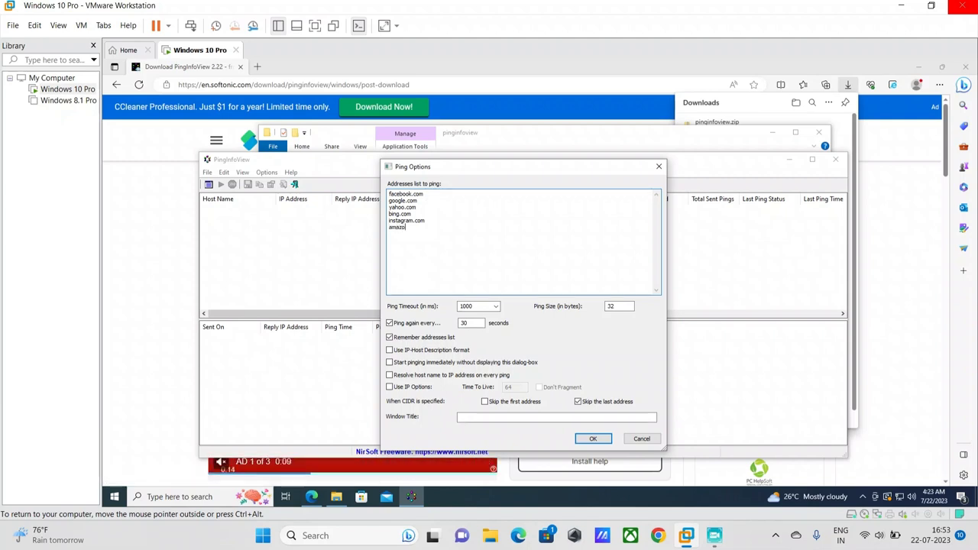
text(n.com)
key(Return)
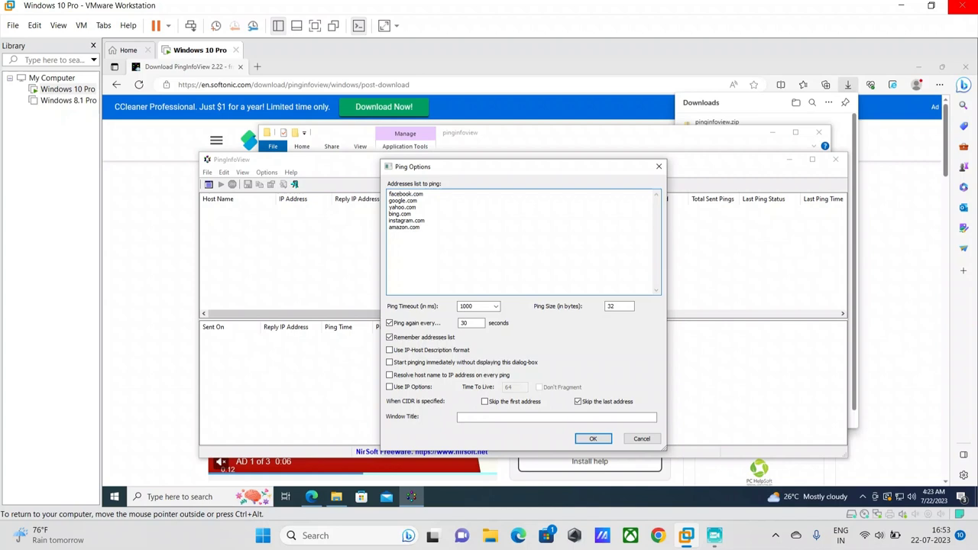
text(flipkart.com)
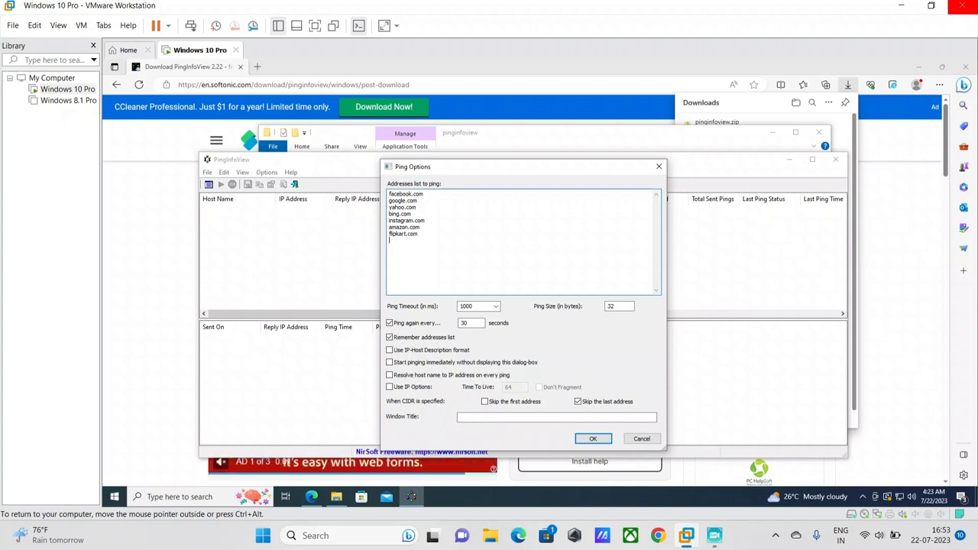
key(Return)
text(ebay.)
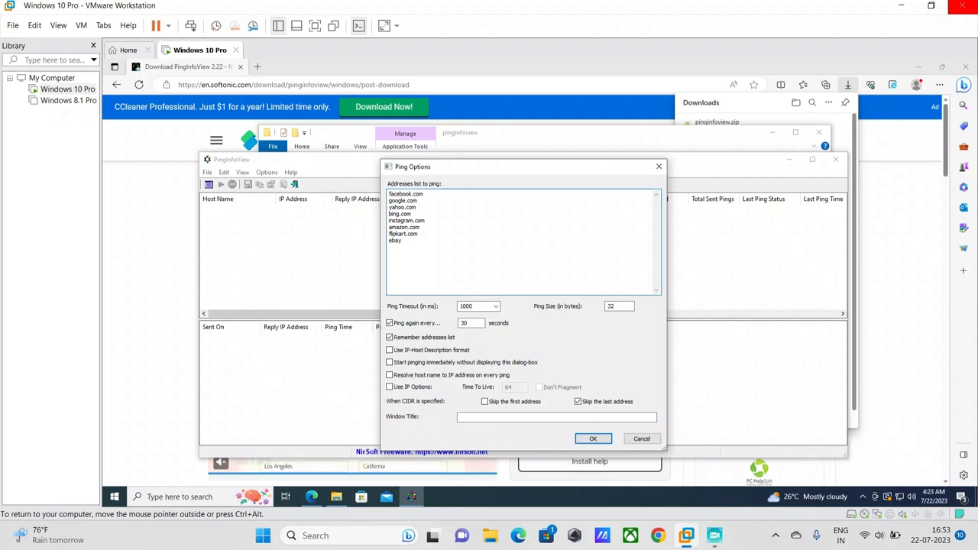
text(com)
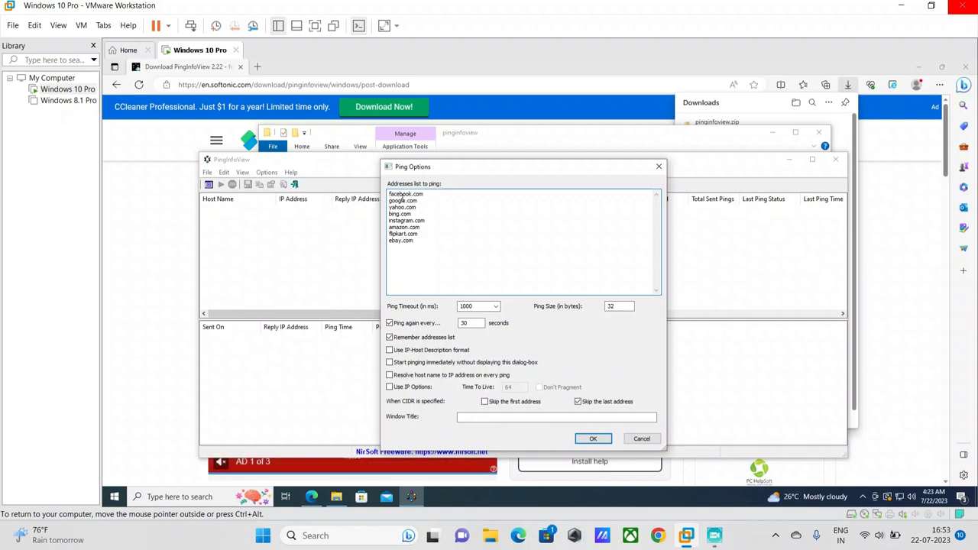
drag(432, 249, 389, 191)
click(429, 240)
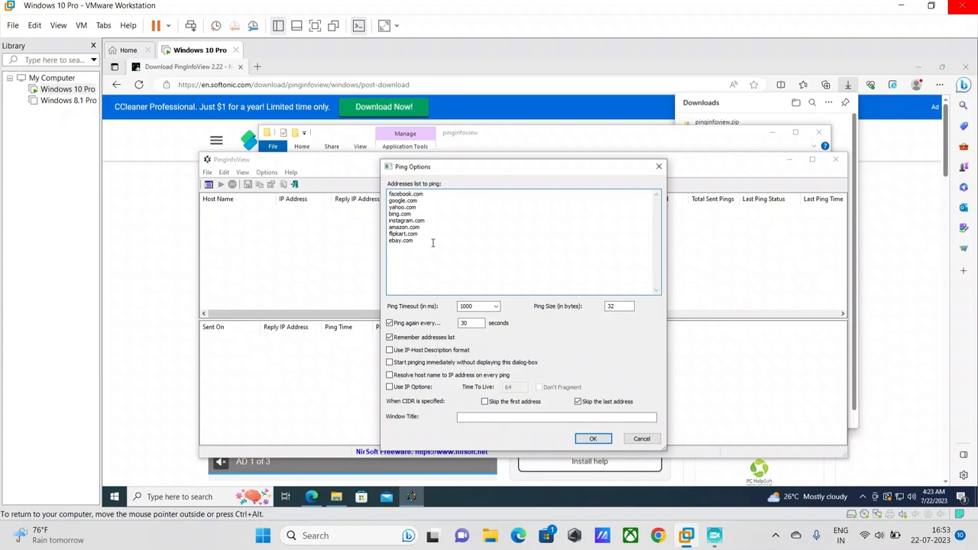
drag(433, 246, 390, 192)
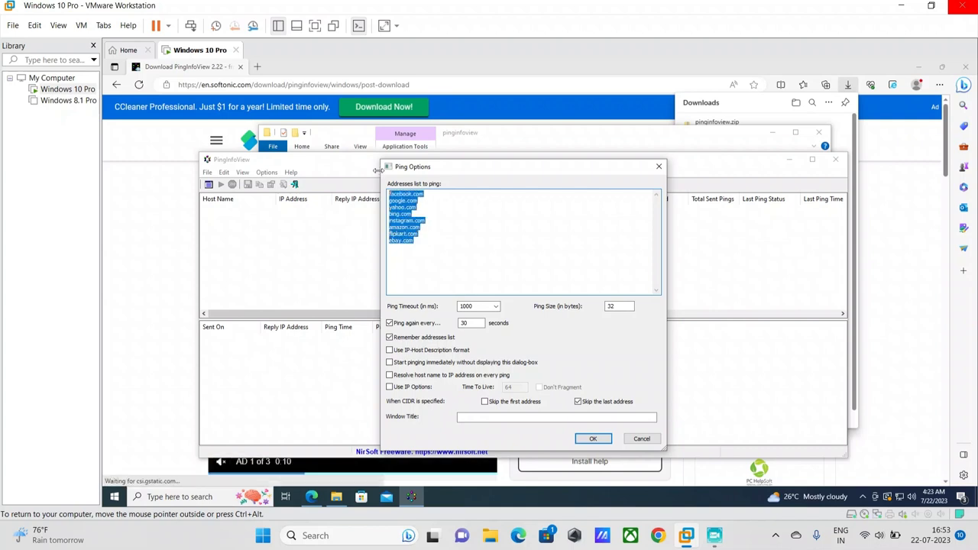
click(443, 246)
drag(430, 196, 373, 189)
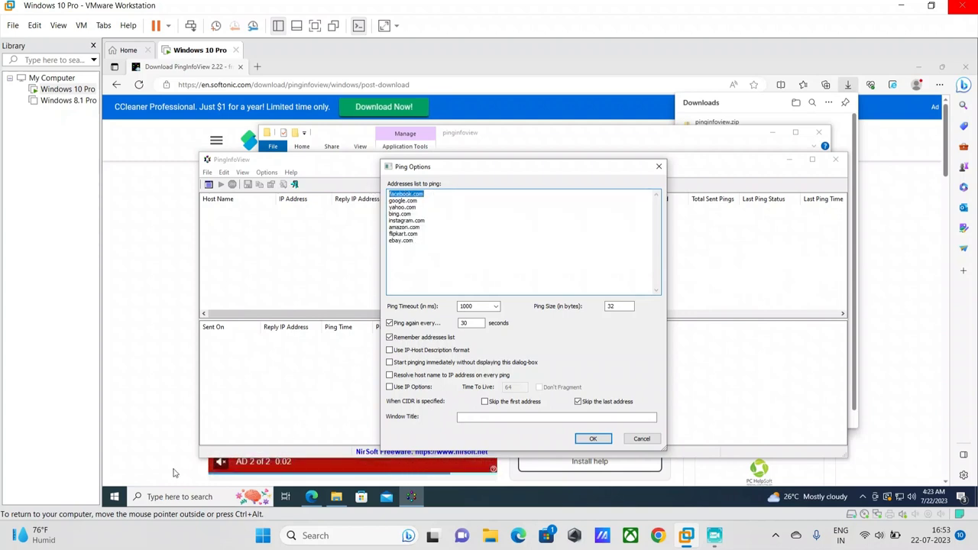
- Open Command Prompt in the virtual machine, ping facebook.com, and highlight the resolved IP address in the output
click(112, 498)
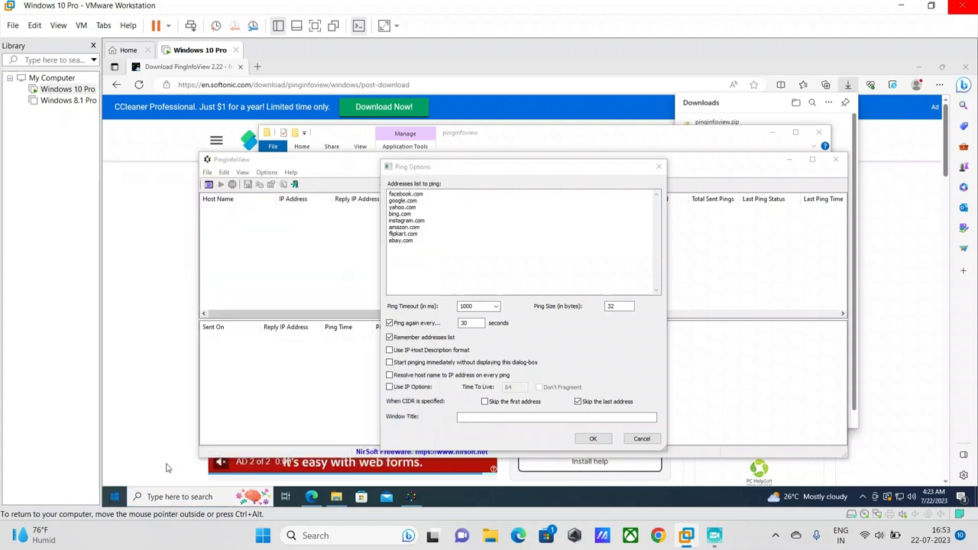
click(215, 495)
text(cmd)
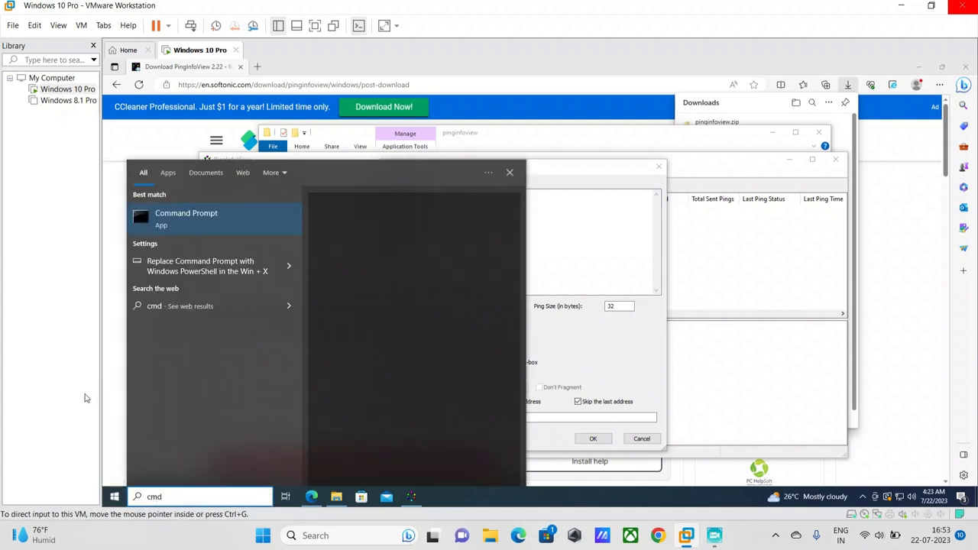
click(194, 229)
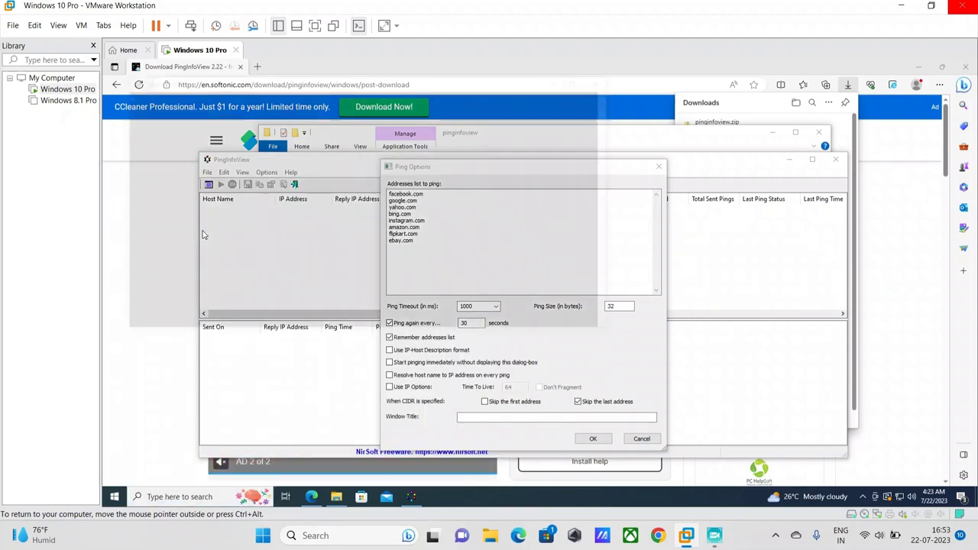
text(ping)
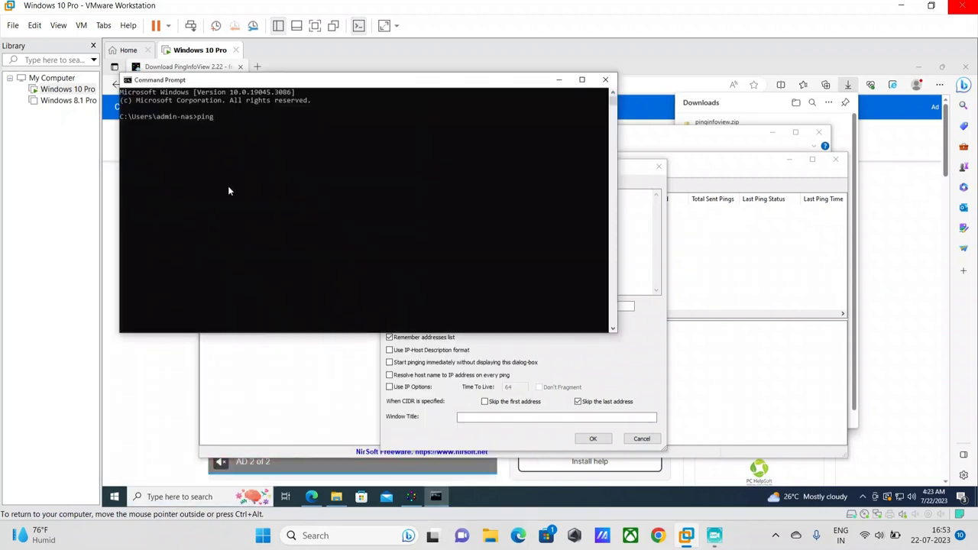
text( facebook.com)
key(Return)
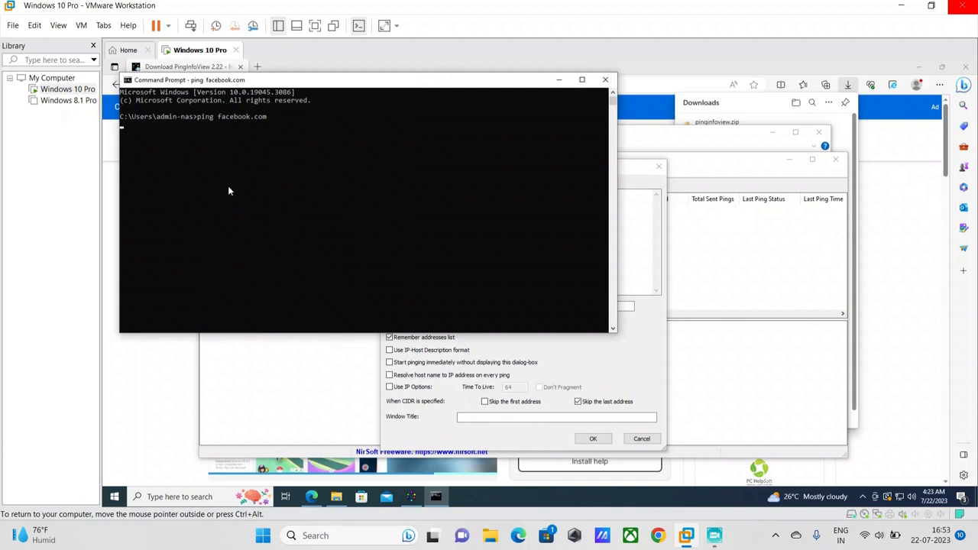
drag(210, 134, 267, 137)
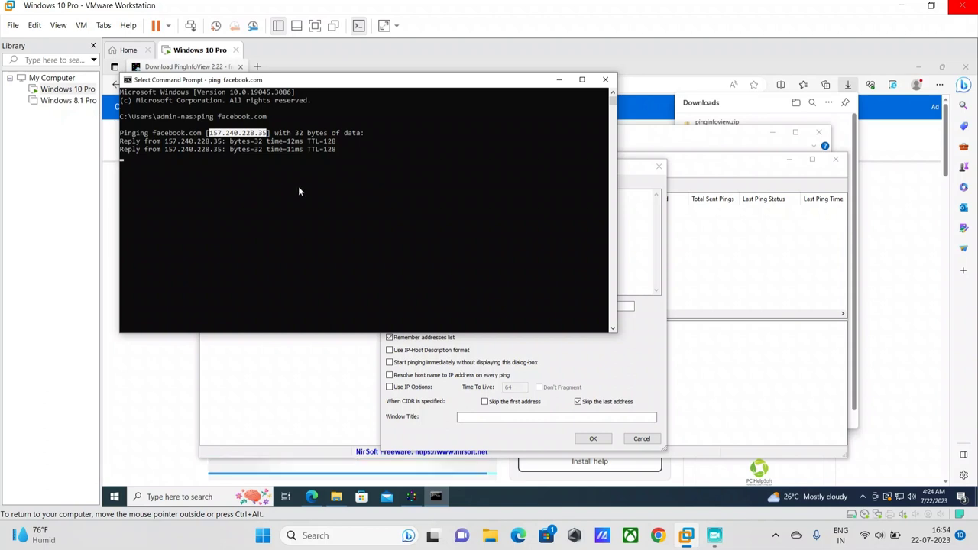
- Return to the Ping Options dialog, accept the address list to start pinging, and show the ping details for ebay.com
click(458, 340)
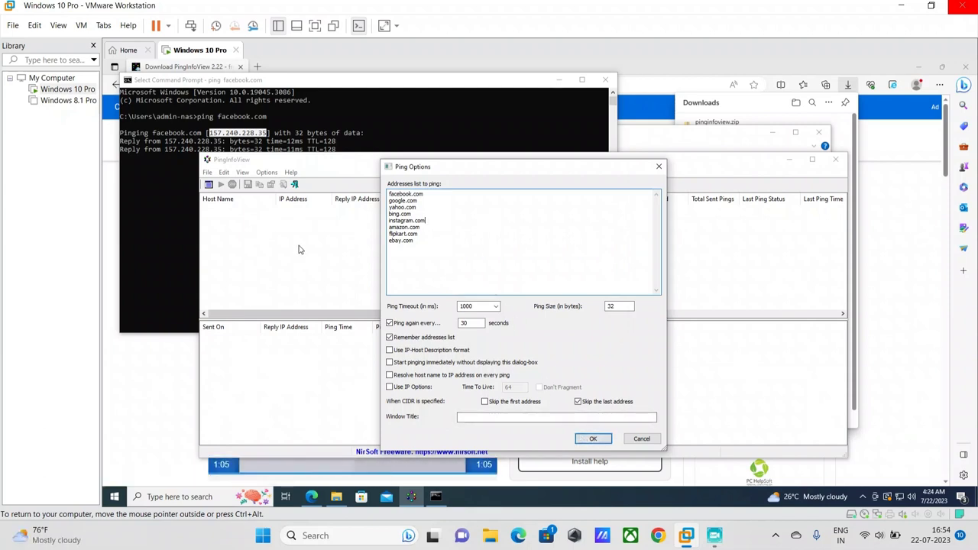
click(592, 439)
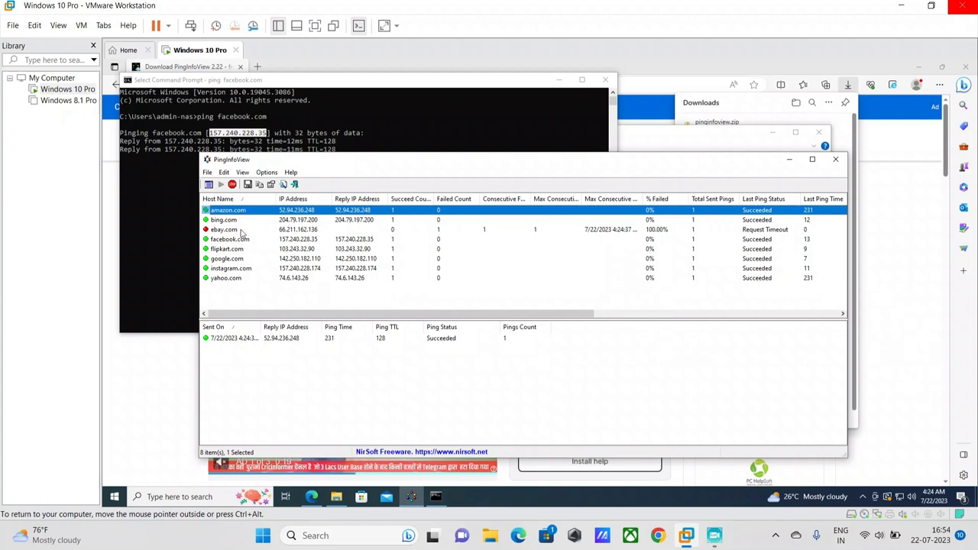
click(236, 230)
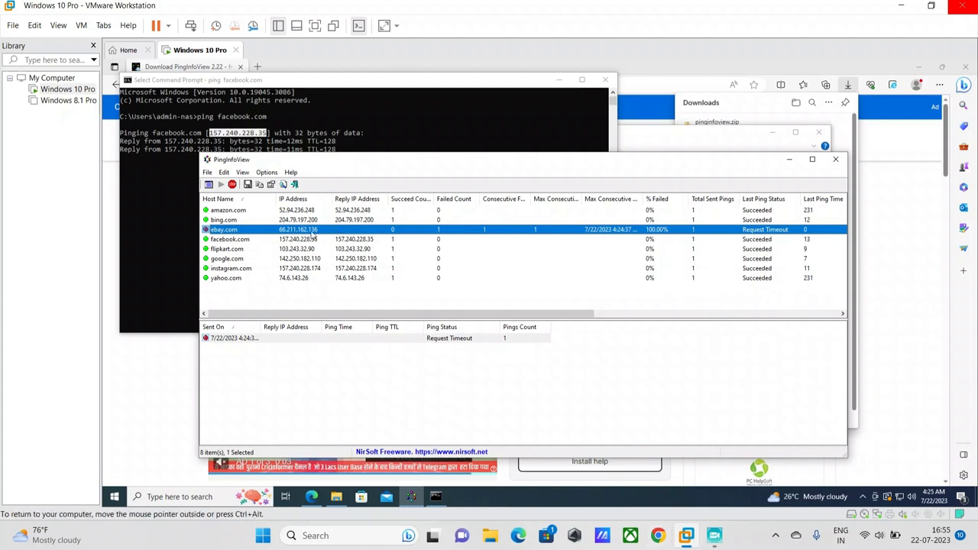
- Load ebay.com in Chrome on the host machine to check the site, and return to the virtual machine
click(658, 534)
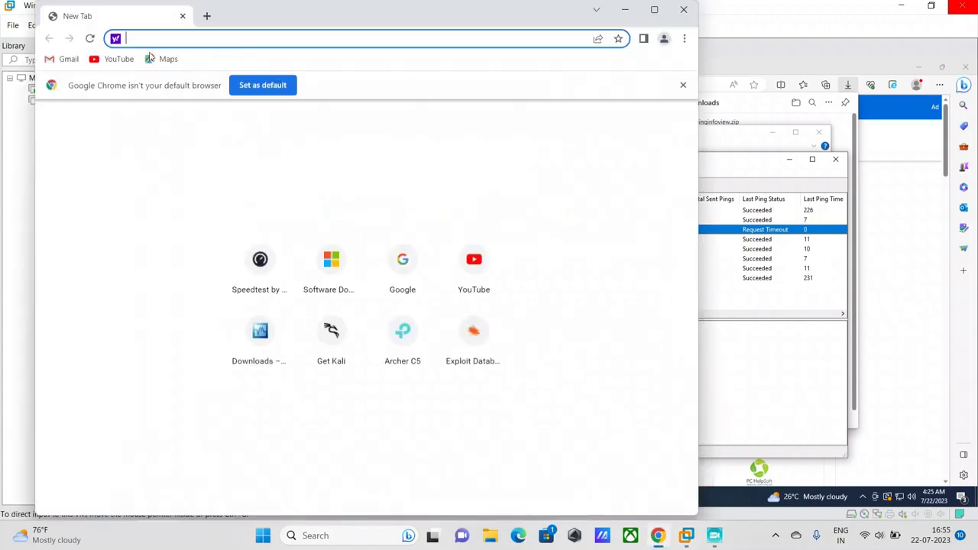
text(ebay)
key(BackSpace)
key(BackSpace)
text(ay)
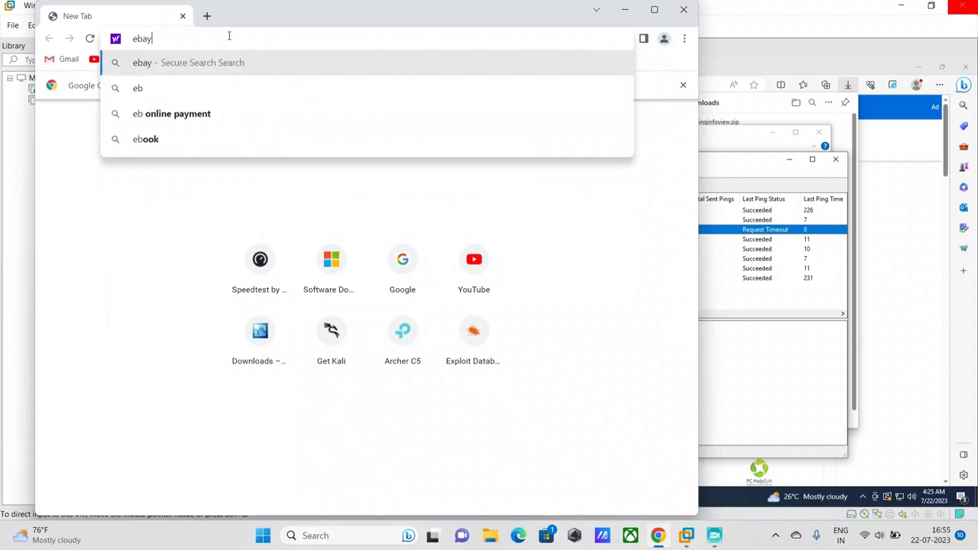
text(.com)
key(Return)
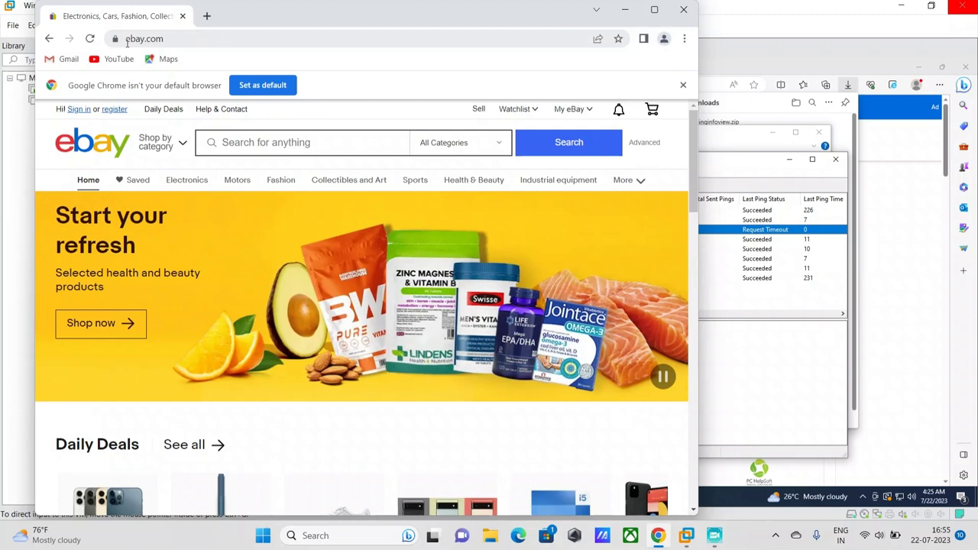
click(657, 535)
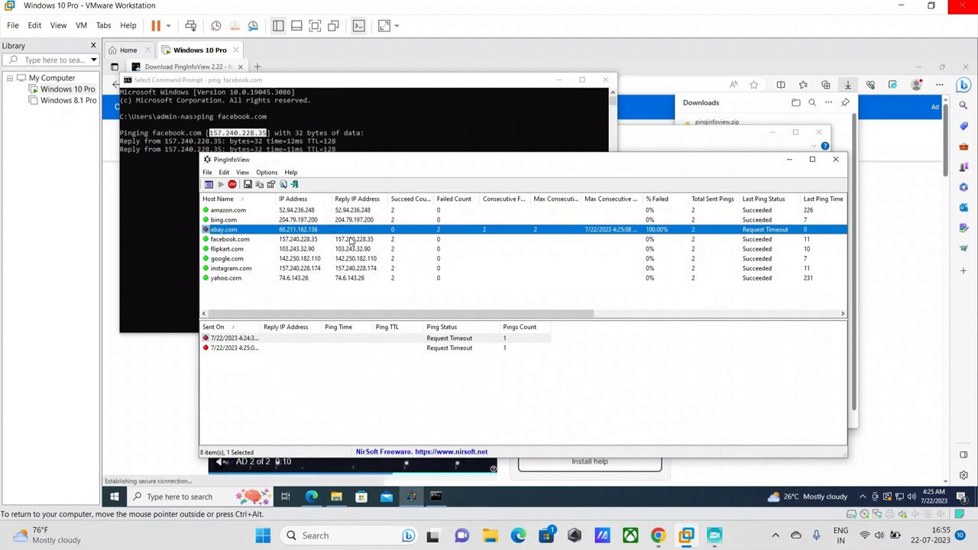
- Review the individual ping records of facebook.com, google.com and instagram.com
click(241, 240)
click(243, 258)
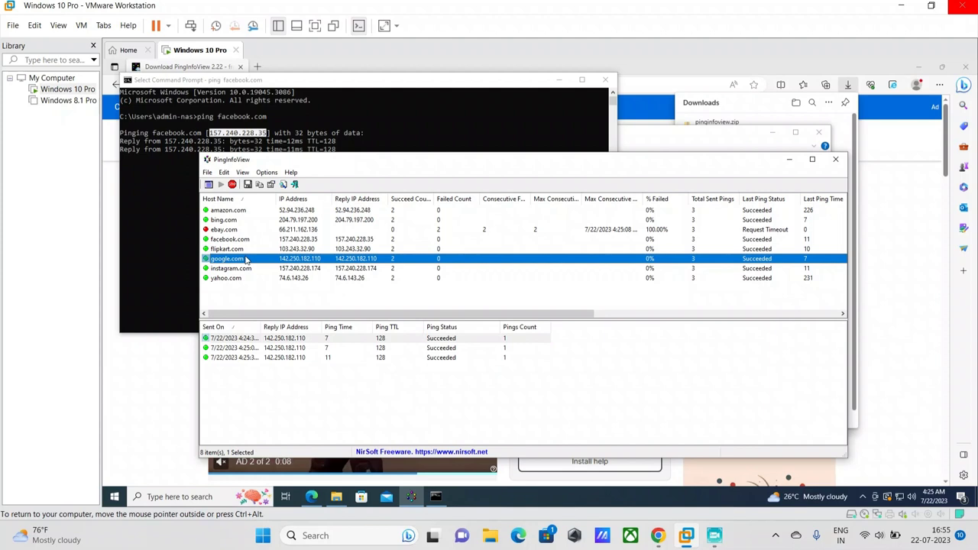
click(246, 269)
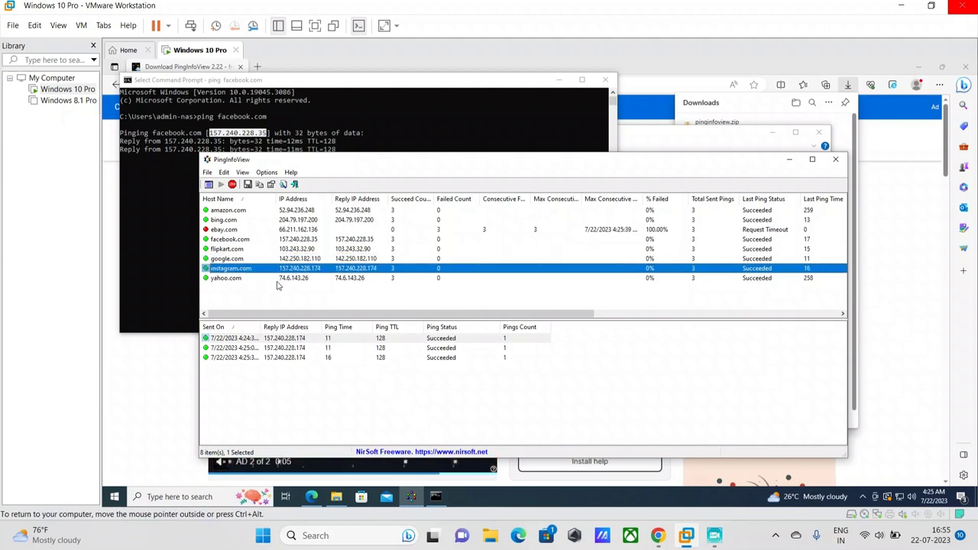
- Select all the host rows in the PingInfoView results and copy them
click(280, 229)
key(ctrl+a)
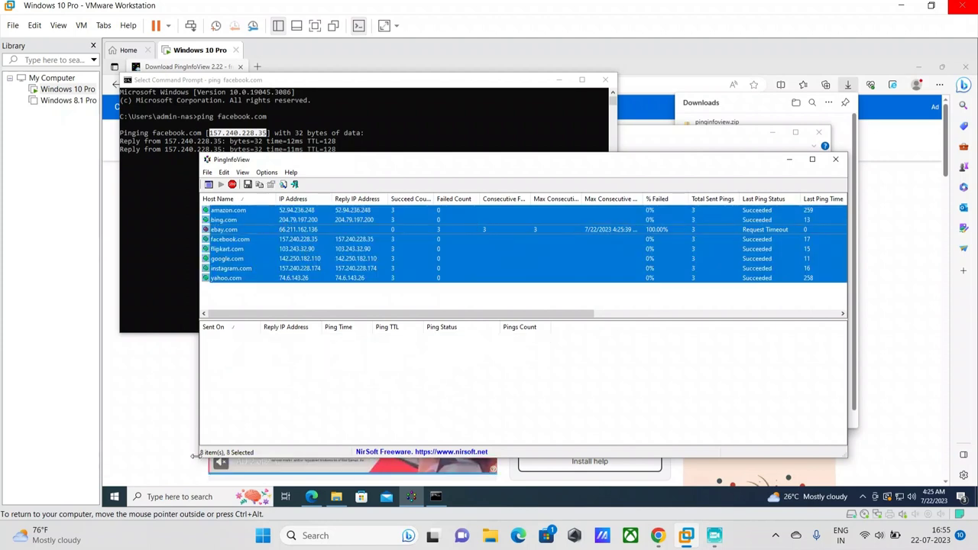
key(super)
text(ex)
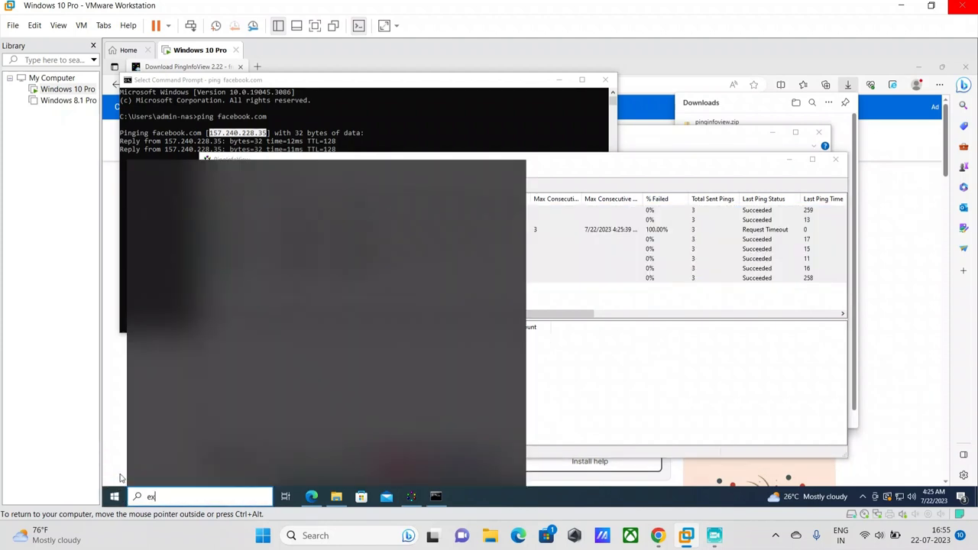
text(c)
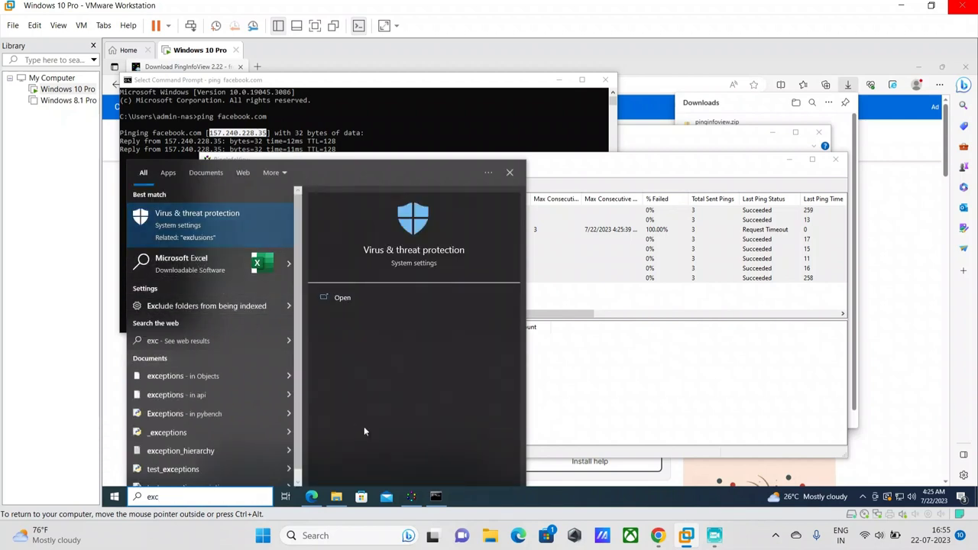
click(579, 377)
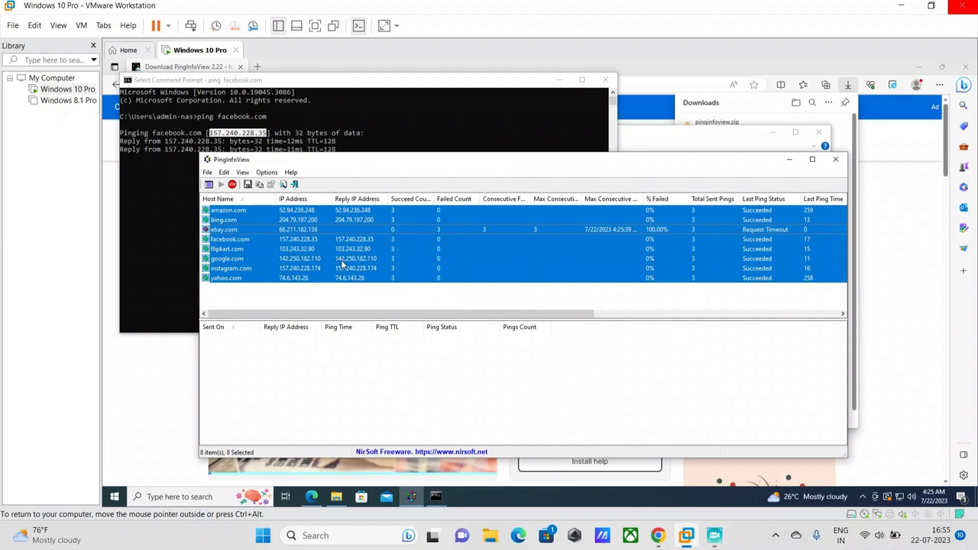
- Launch Excel on the host machine and paste the copied ping results into a blank workbook starting at cell A1
key(super)
text(e)
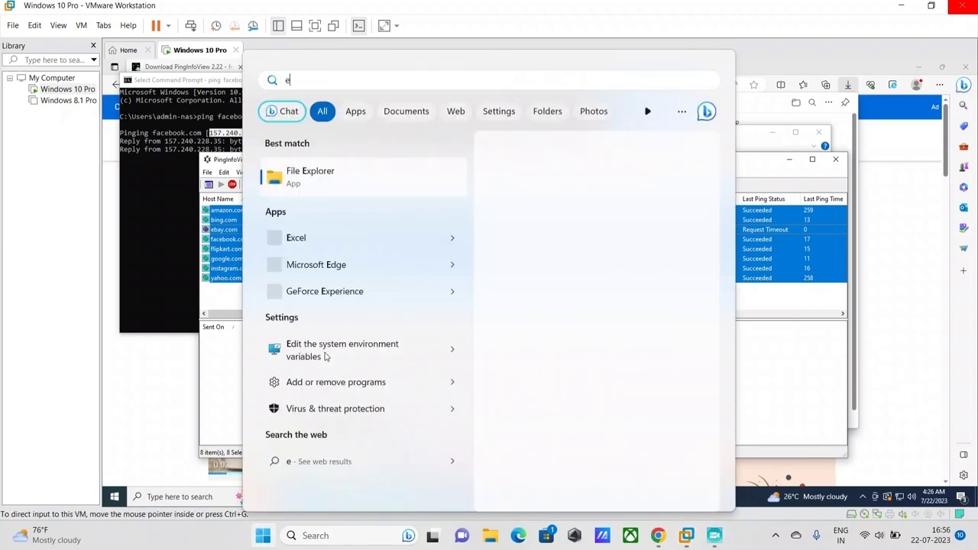
text(x)
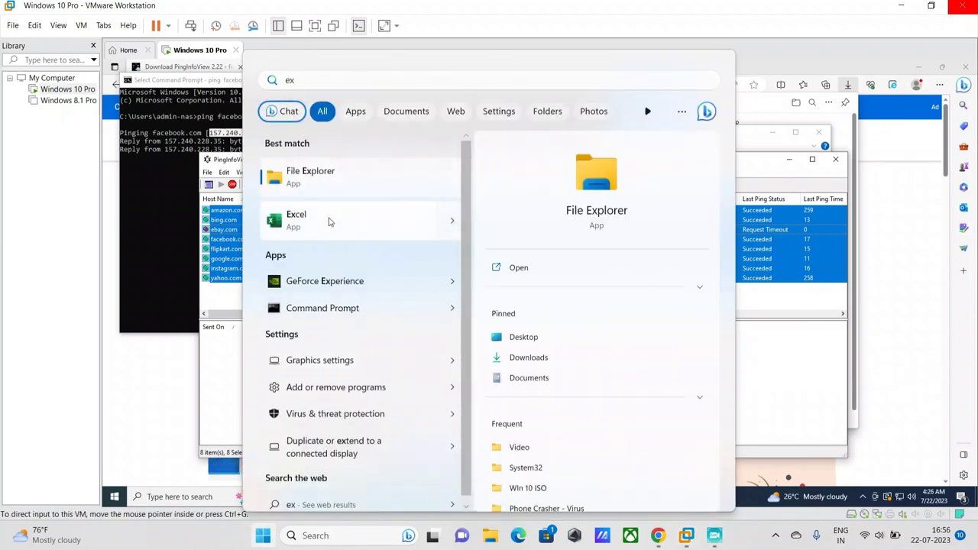
click(336, 225)
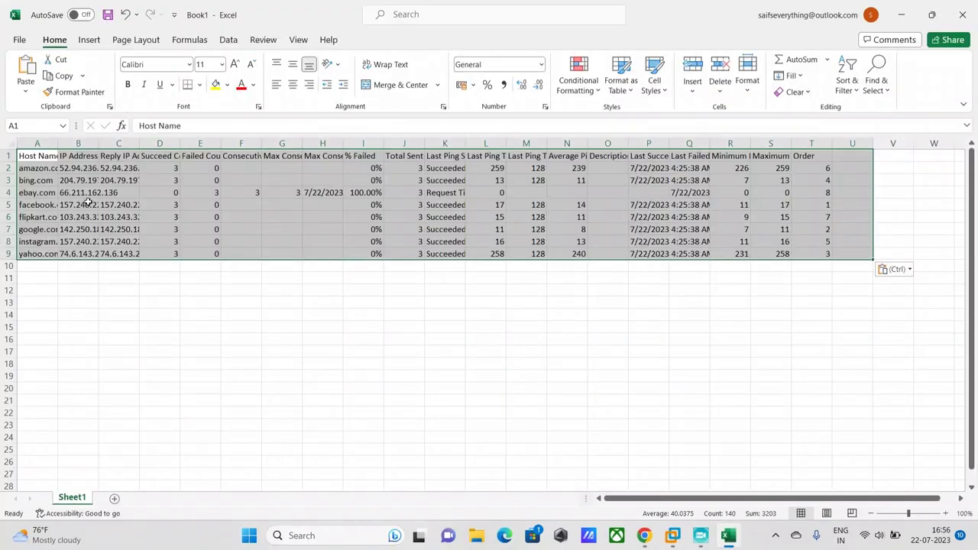
- Auto-fit the width of the IP Address column B so the full addresses are readable
click(87, 203)
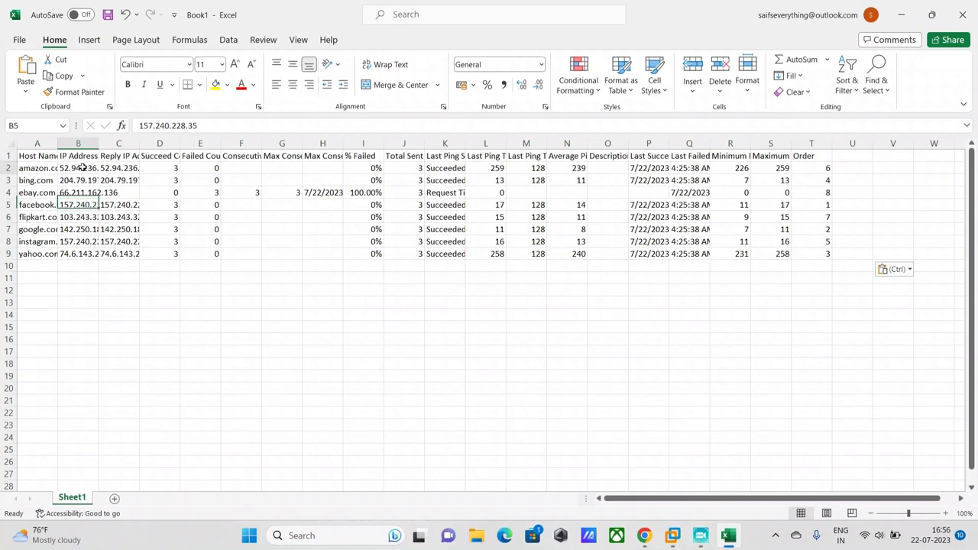
drag(83, 167, 90, 255)
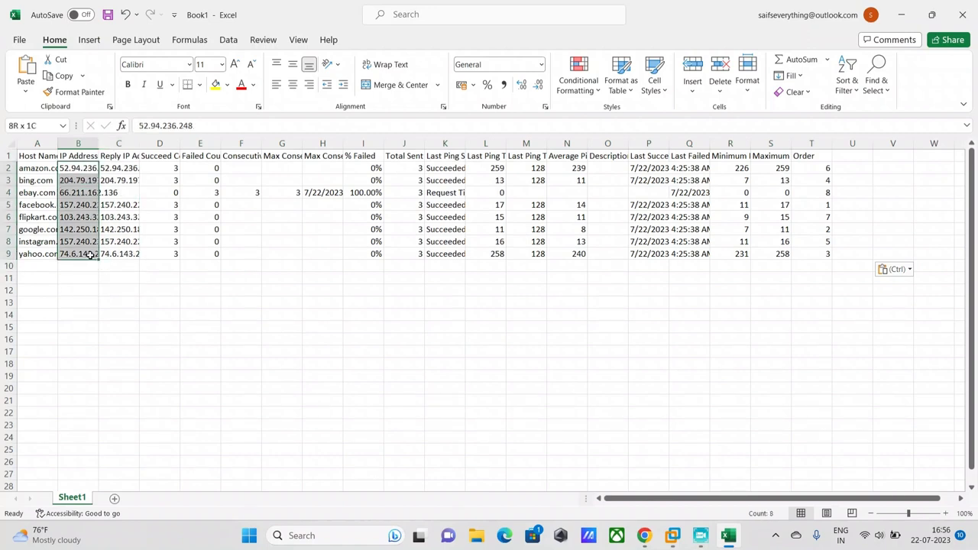
double_click(98, 144)
click(97, 273)
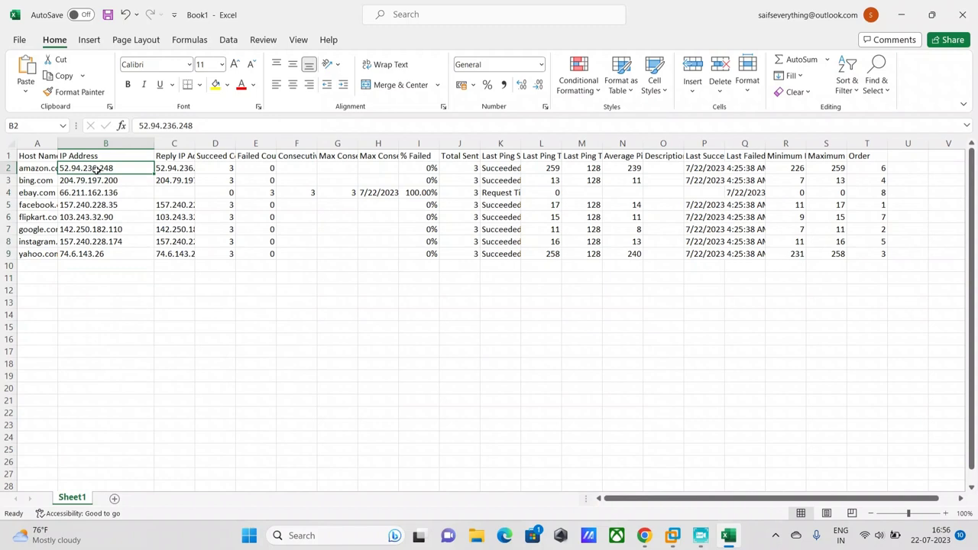
- Copy the IP addresses in B2:B9 and paste them transposed into row 16 starting at cell D16
drag(105, 168, 103, 253)
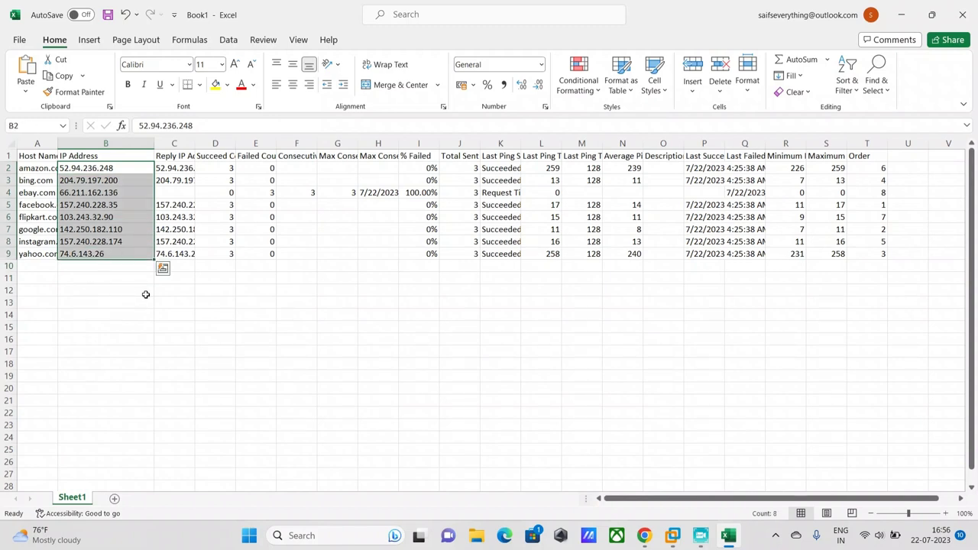
key(ctrl+c)
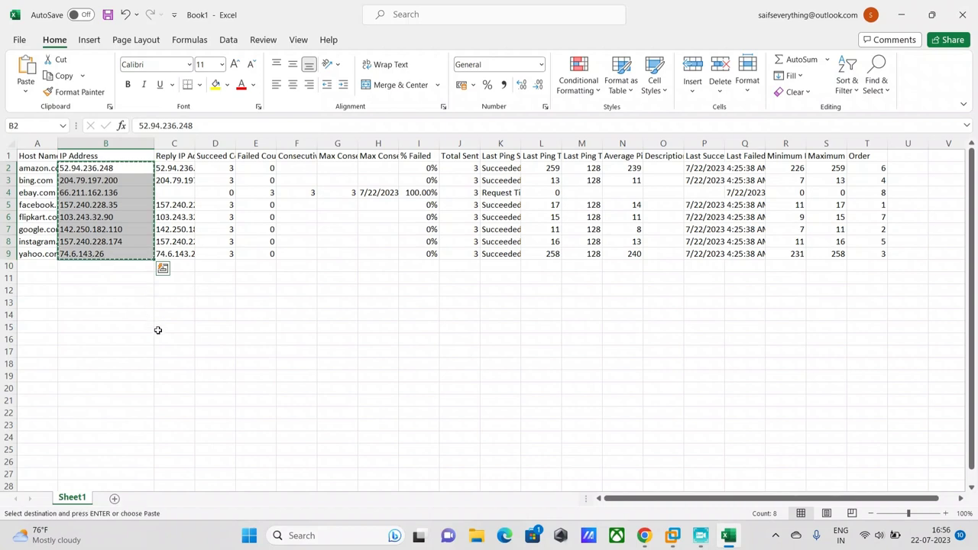
click(227, 342)
right_click(227, 341)
click(318, 222)
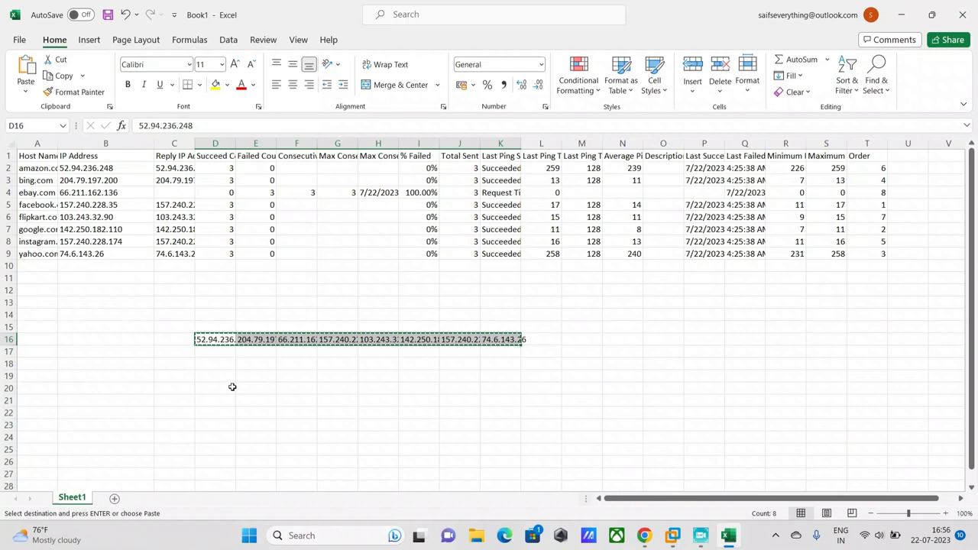
- Copy the transposed row of IP addresses, launch Notepad on the host, and paste the row into the empty document
key(super+r)
text(n)
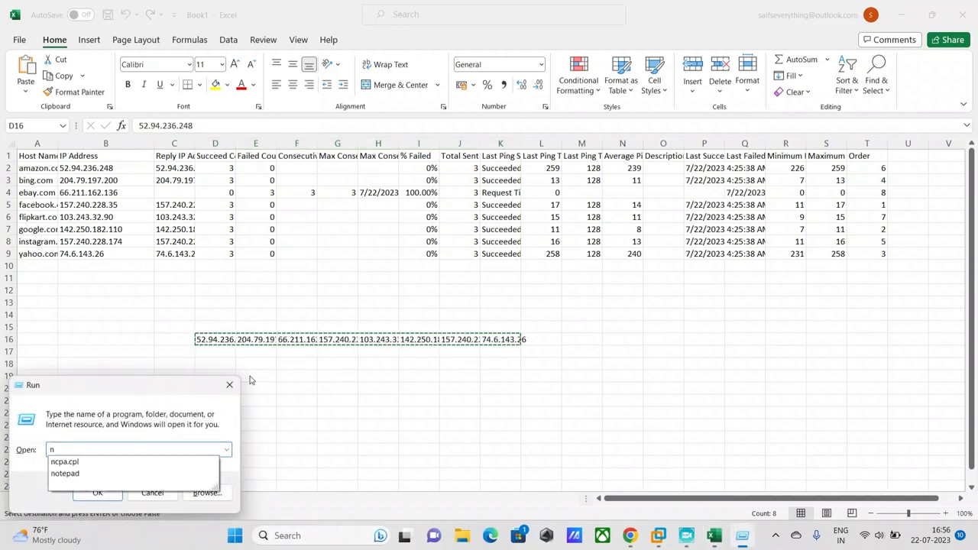
text(o)
key(Down)
key(Return)
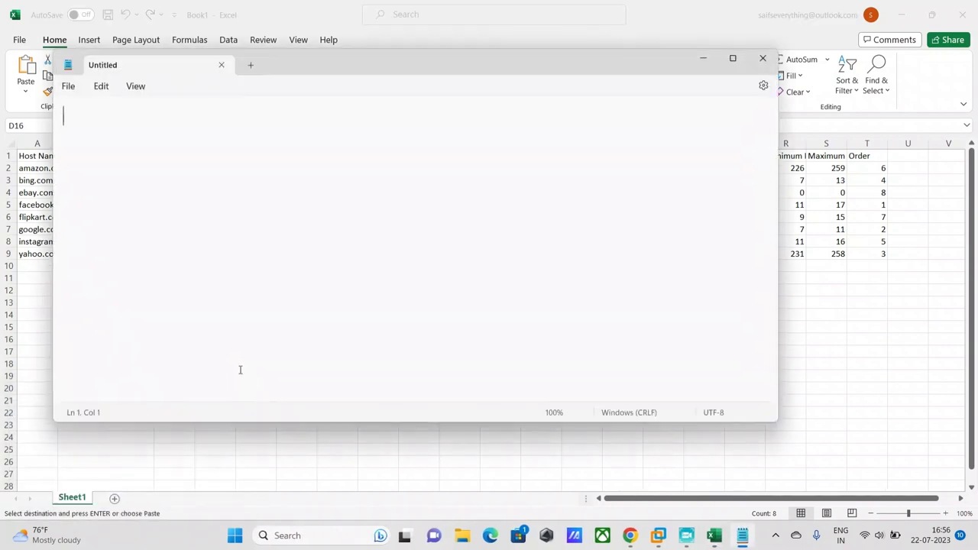
key(ctrl+v)
- Try to replace every tab gap between the IP addresses, using the gap after the first address as the search text
double_click(217, 116)
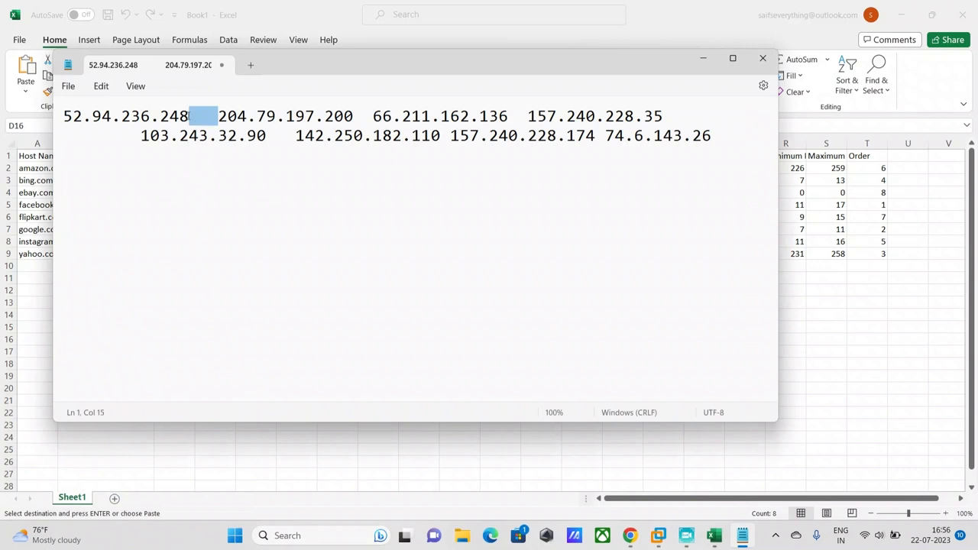
key(ctrl+h)
click(253, 117)
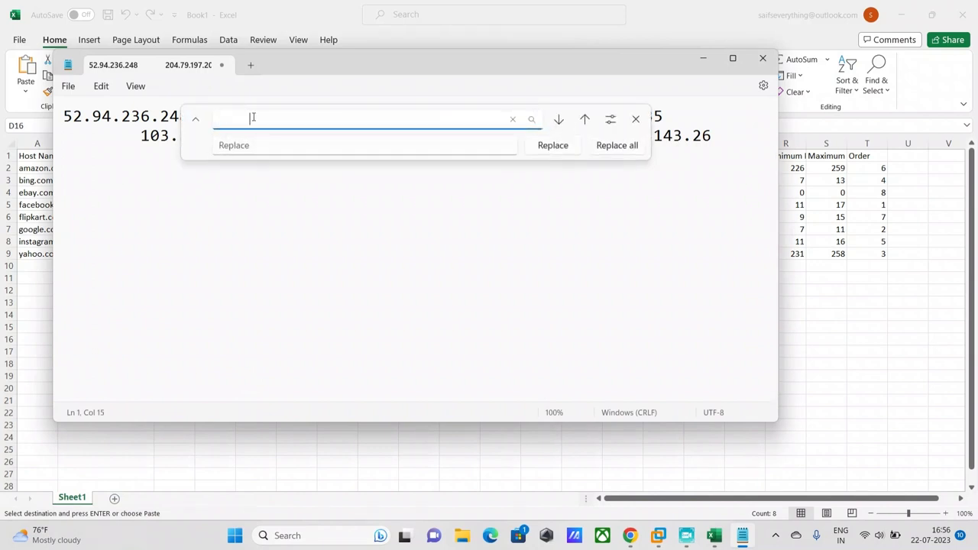
click(331, 148)
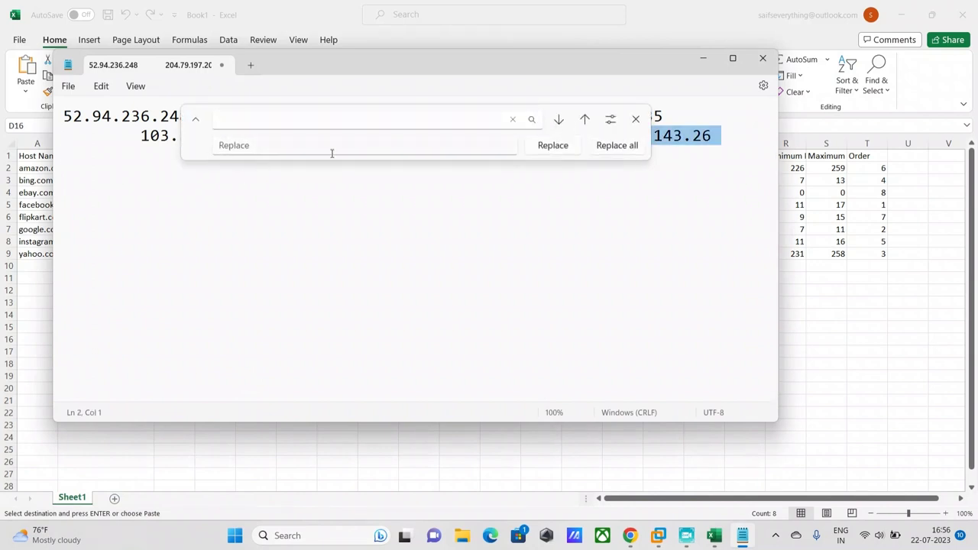
click(631, 146)
click(267, 232)
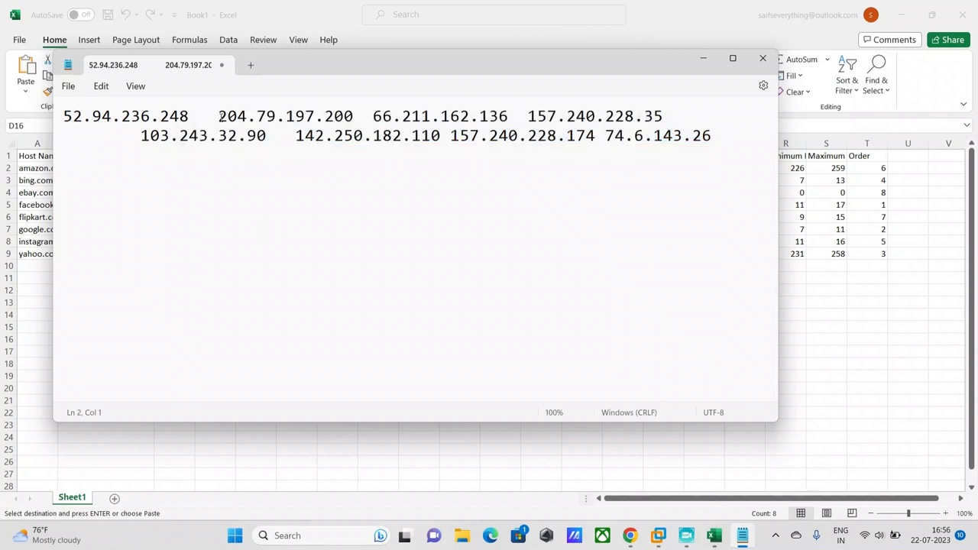
- Replace all tab gaps between the IP addresses with a comma and a space, then close the replace box
key(ctrl+h)
click(294, 142)
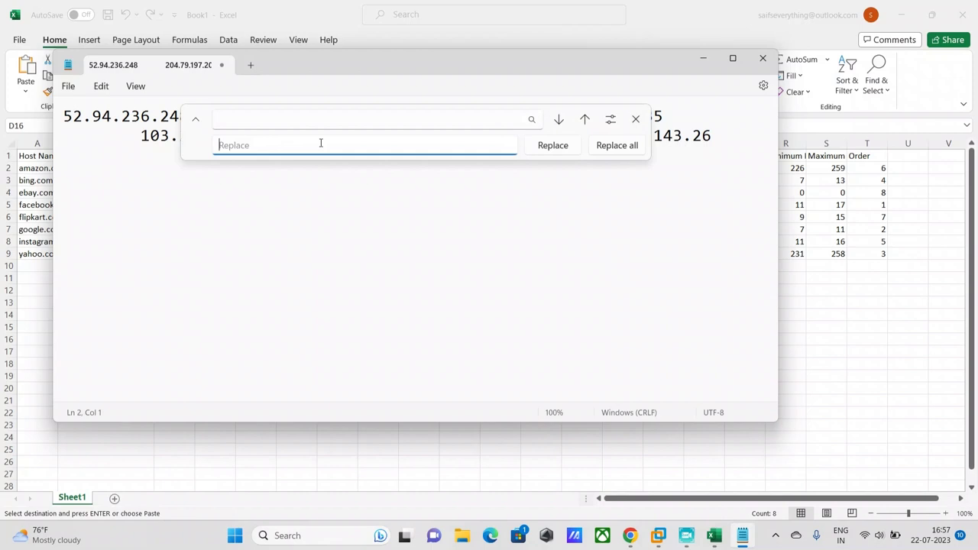
text(,)
click(628, 145)
click(635, 118)
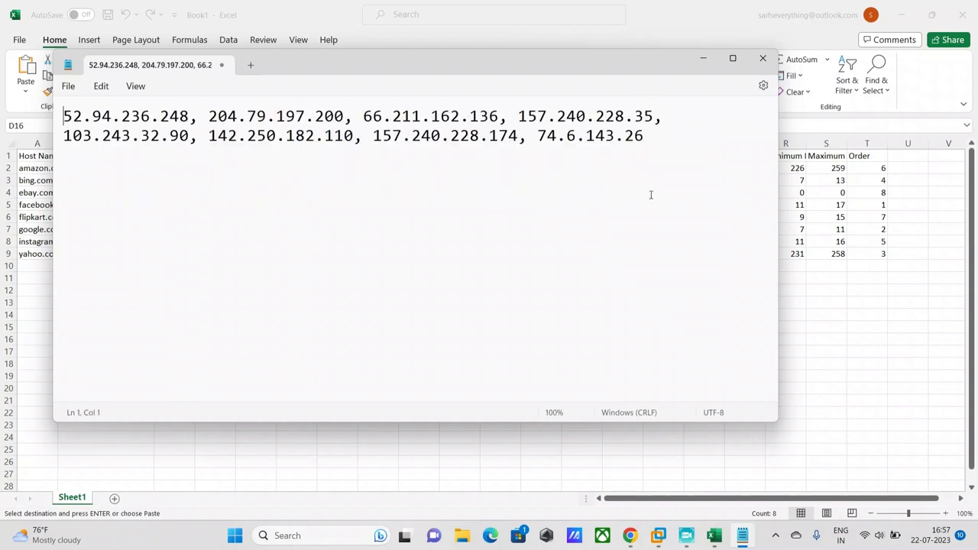
drag(651, 147, 52, 108)
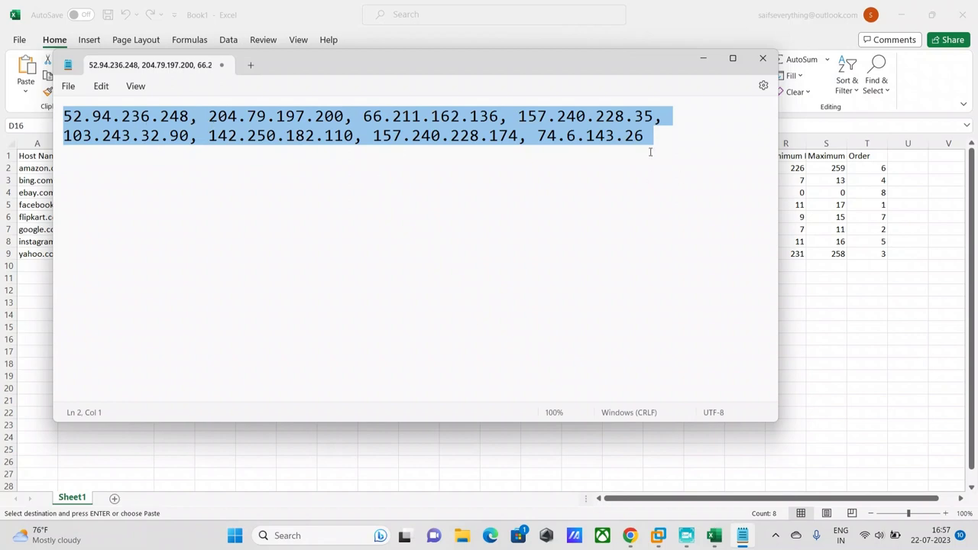
drag(647, 137, 50, 123)
drag(657, 138, 53, 117)
drag(663, 148, 50, 119)
click(219, 159)
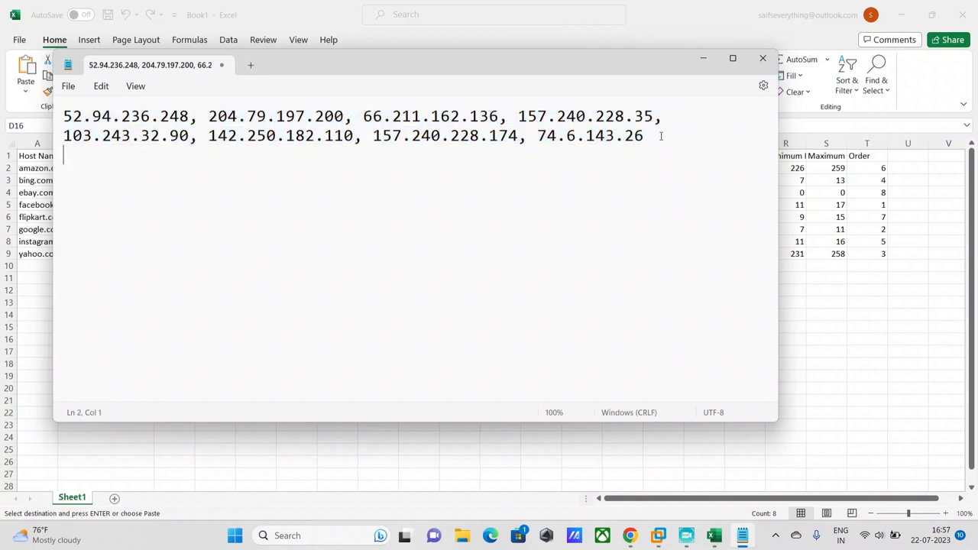
drag(661, 135, 16, 115)
drag(430, 136, 3, 98)
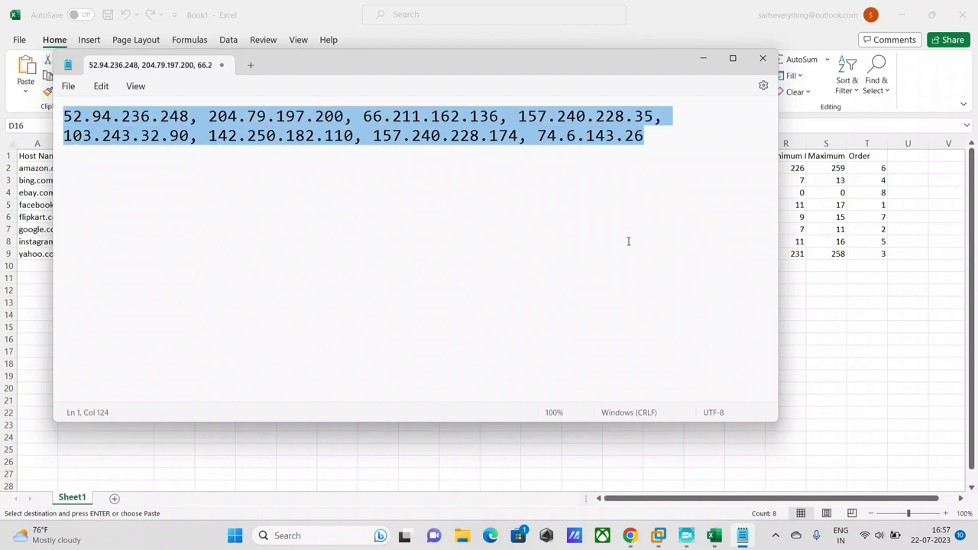
mouse_move(672, 535)
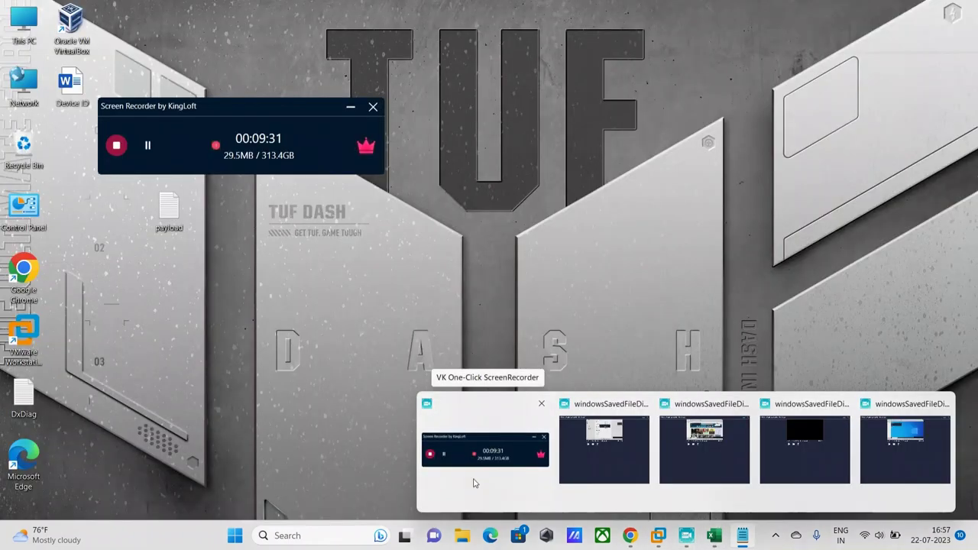
click(475, 485)
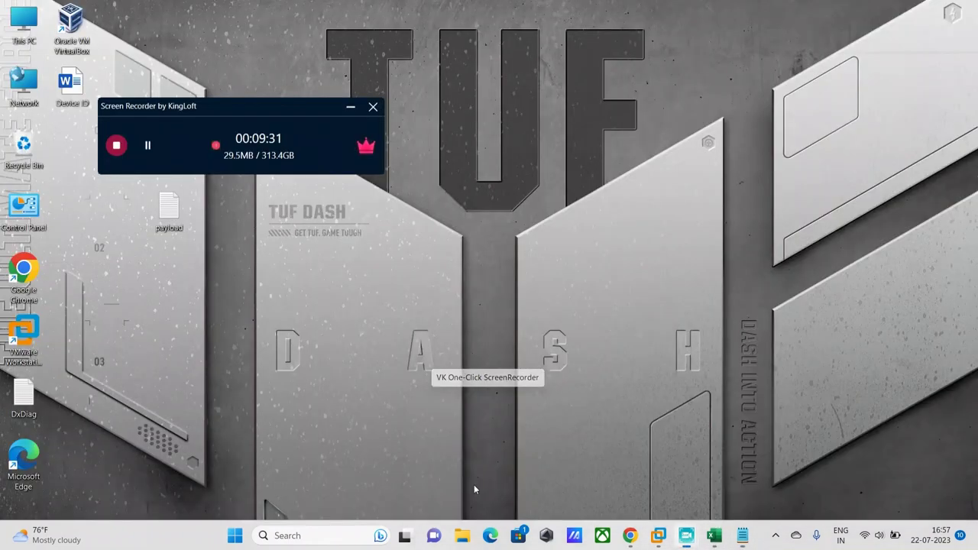
click(369, 271)
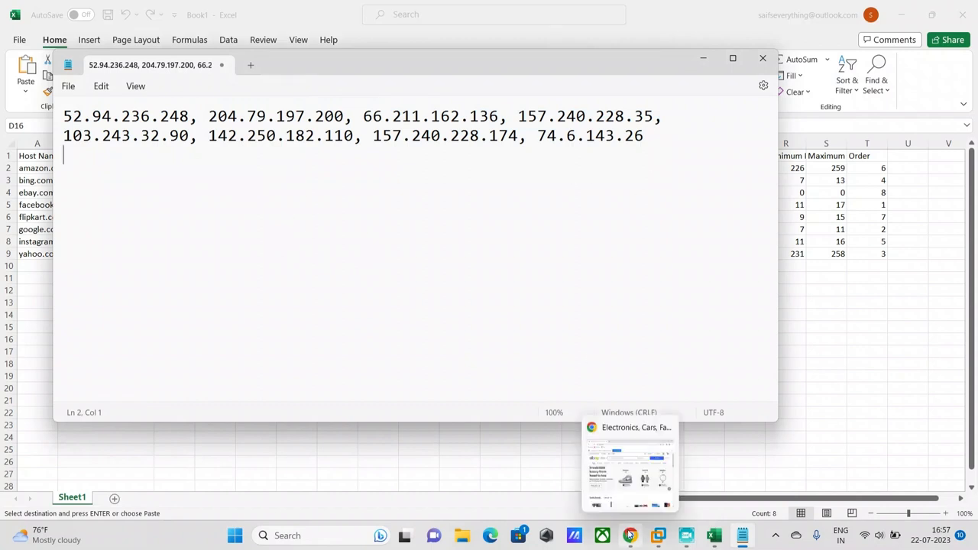
click(686, 540)
click(686, 540)
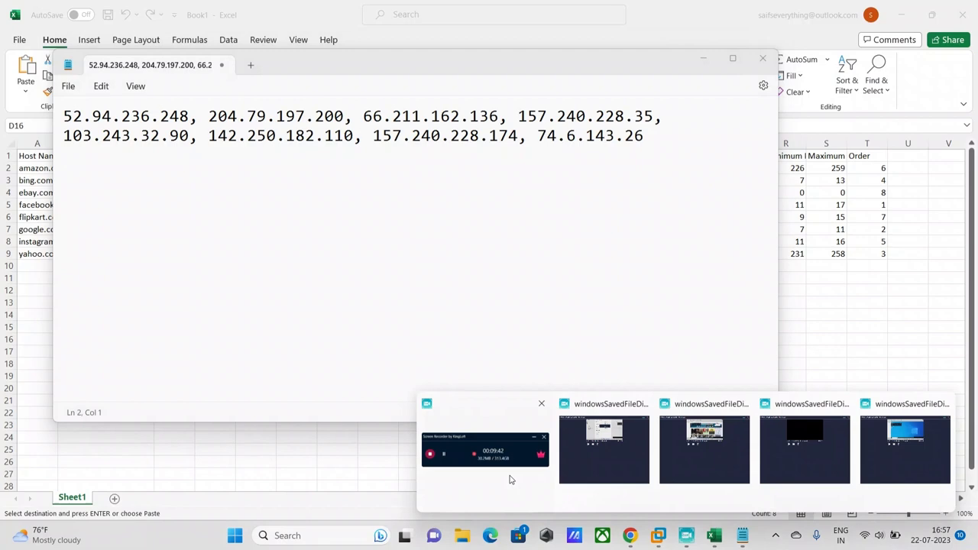
click(509, 478)
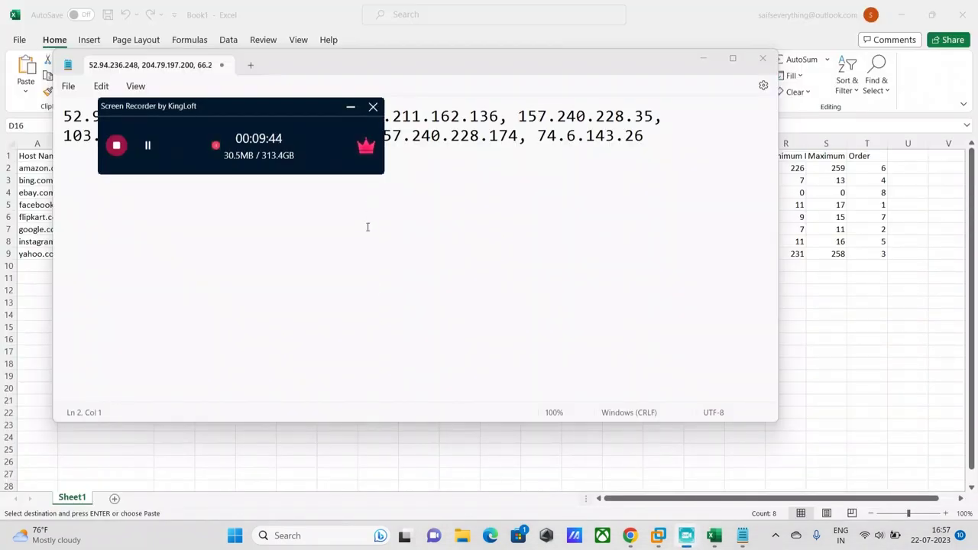